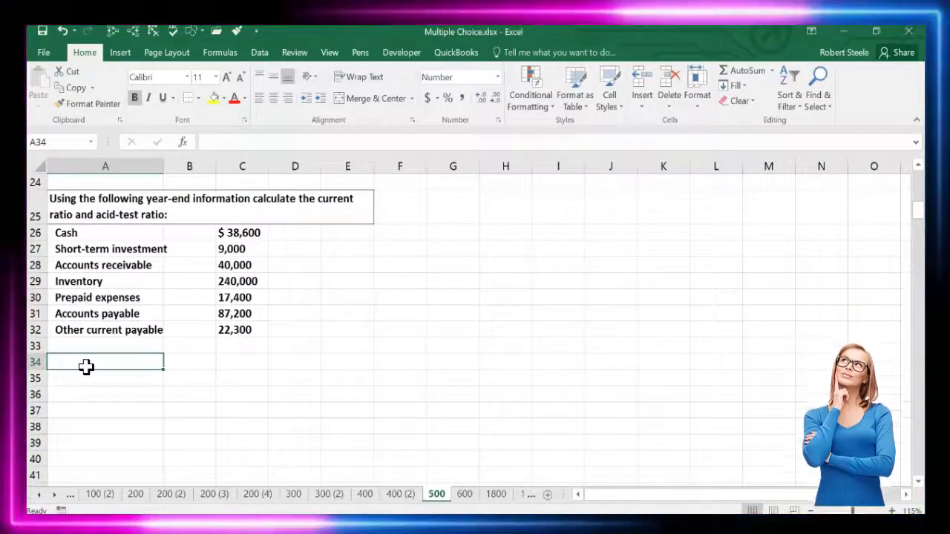
Step: Enter the heading "Current assets:" in cell A34 below the year-end information
text(C)
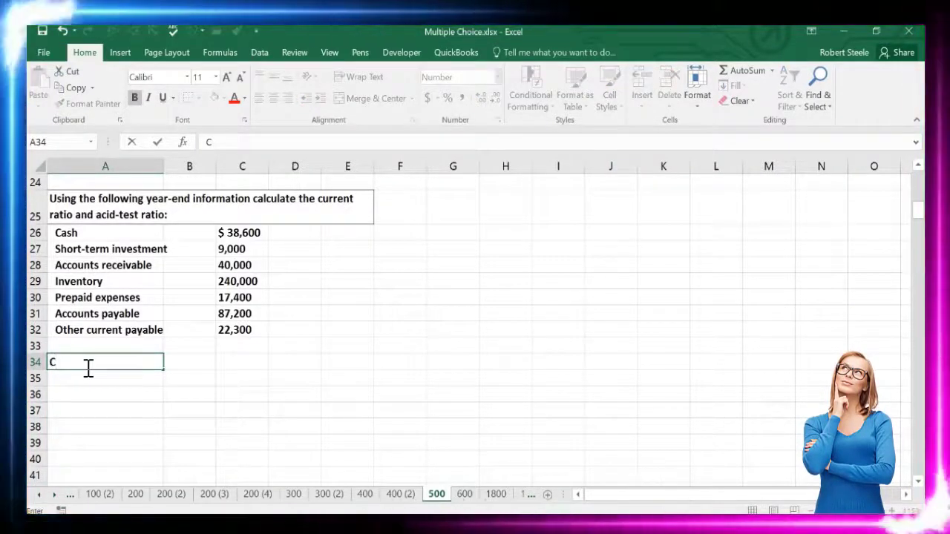
text(urrent assets:)
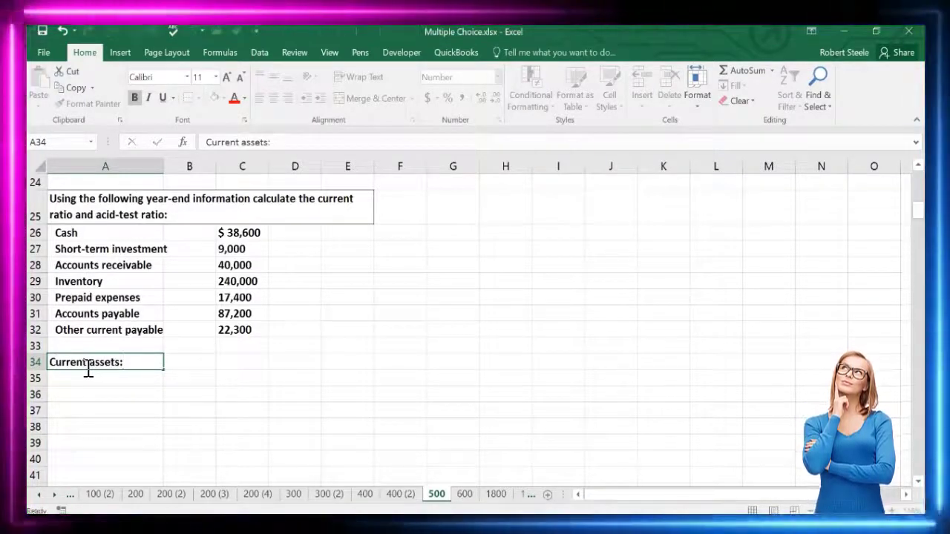
key(Return)
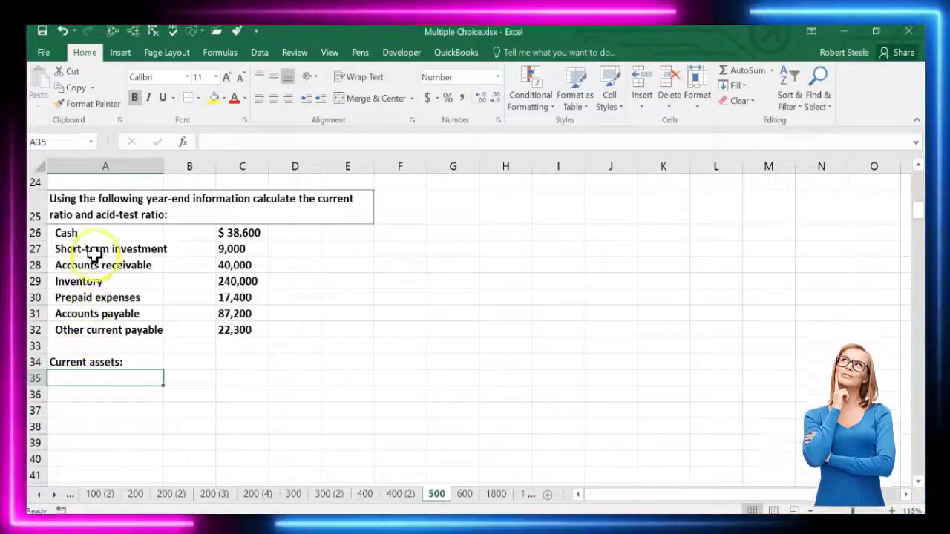
Step: Copy the five labels from Cash through Prepaid expenses (A26:A30) to the rows under the Current assets heading, starting at A35
click(90, 234)
drag(91, 234, 92, 291)
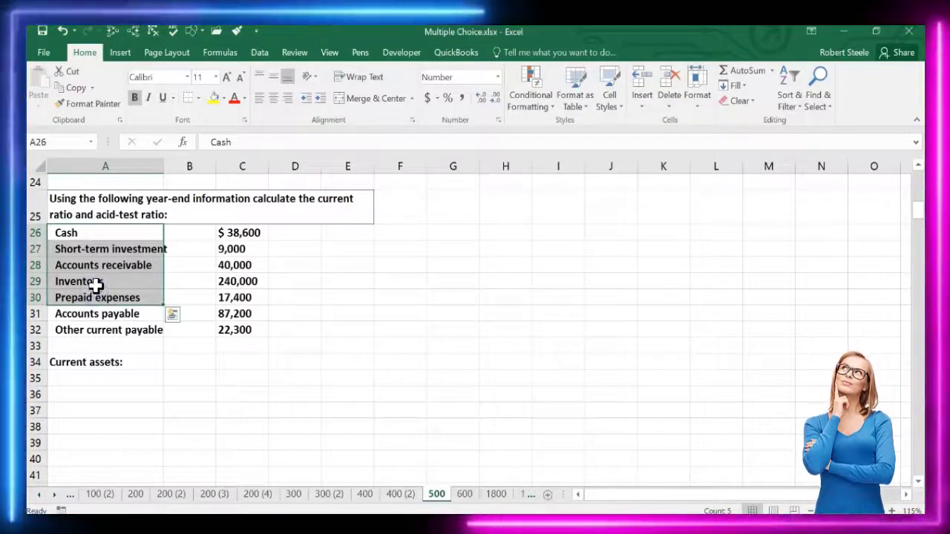
key(ctrl+c)
click(82, 377)
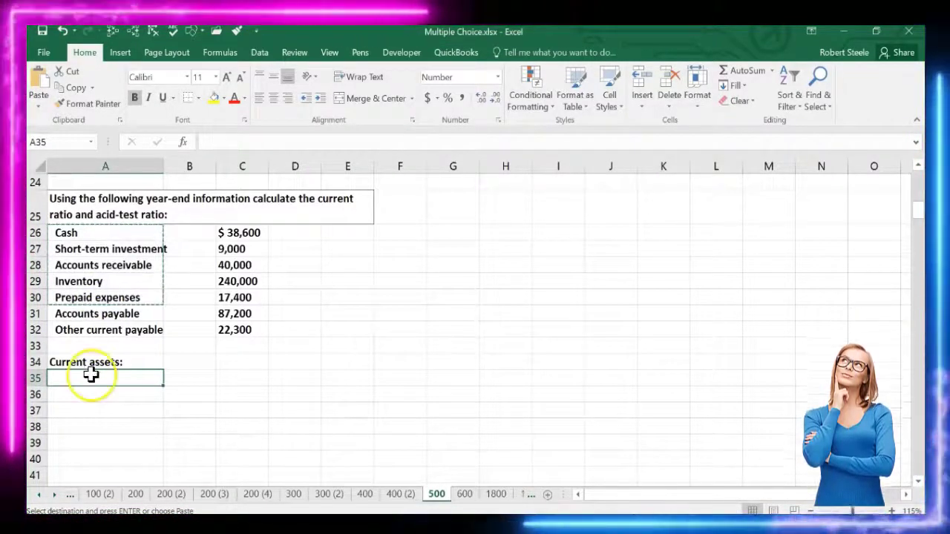
key(ctrl+v)
Step: Enter the current asset amounts in B35:B39: 38,600, 9,000, 40,000, 240,000 and 17,400
click(187, 377)
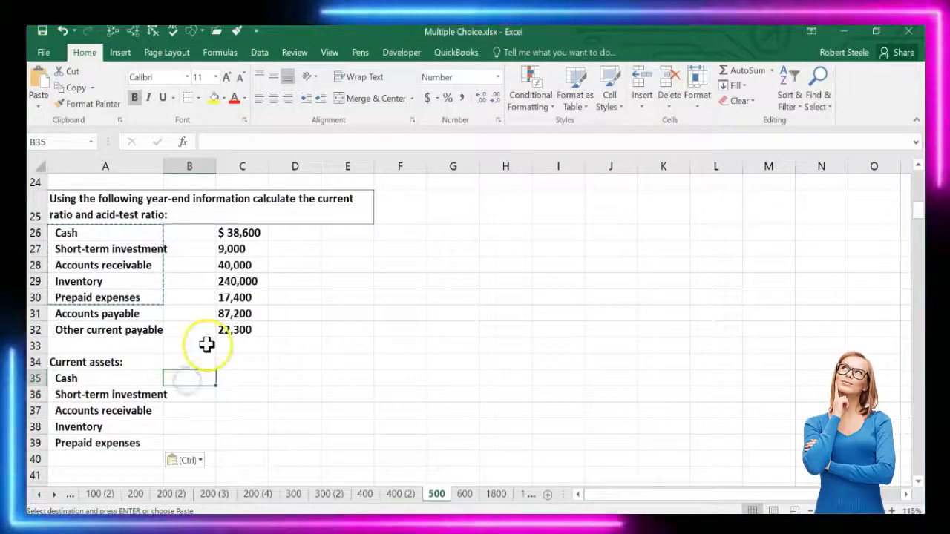
text(38,600)
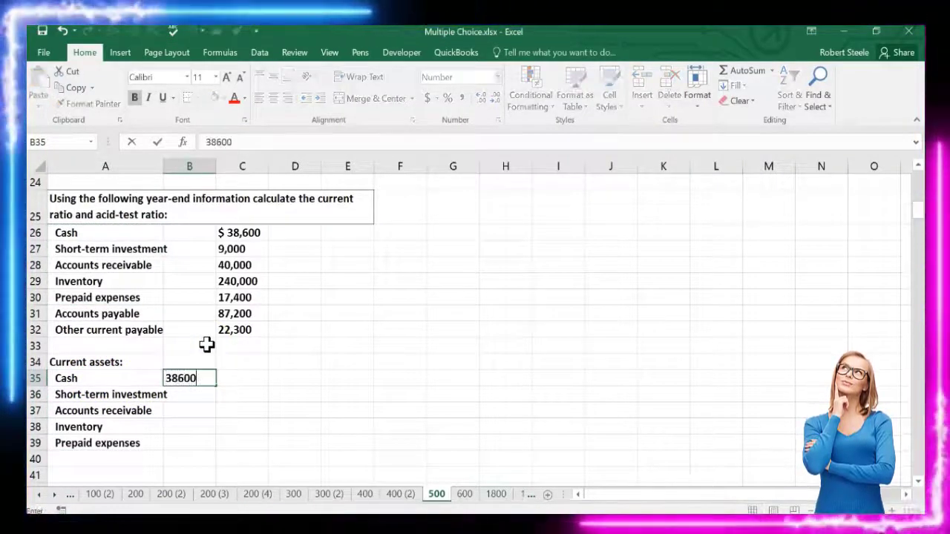
key(Return)
text(9000)
key(Return)
text(40)
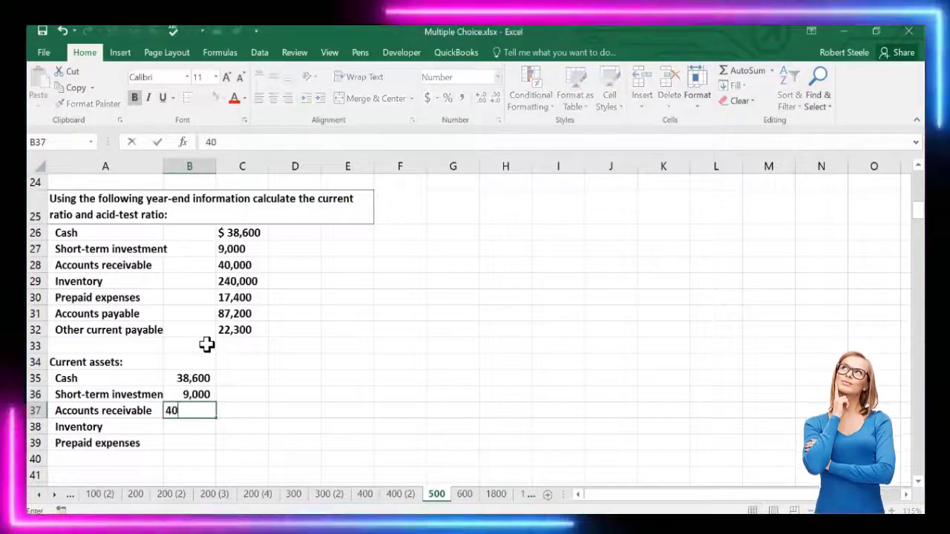
text(,000)
key(Return)
text(24)
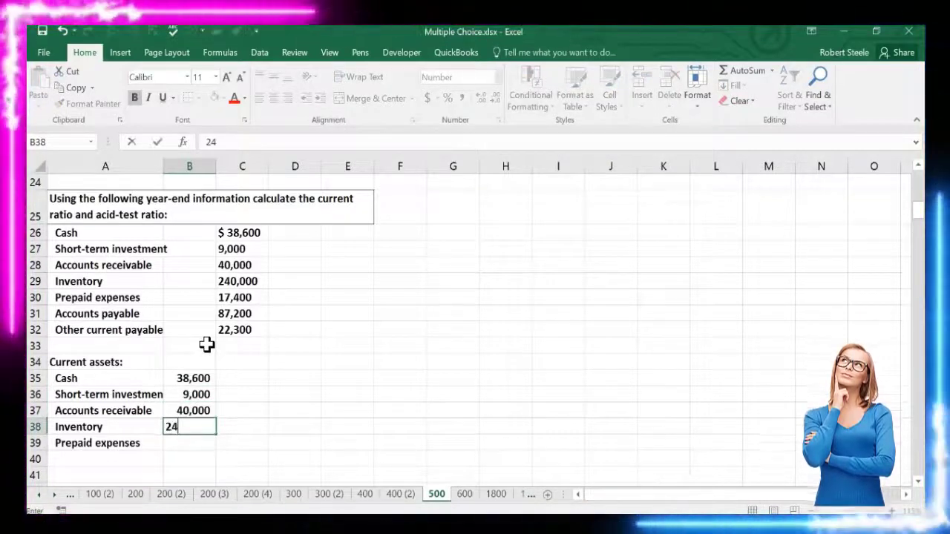
text(0,00)
key(Return)
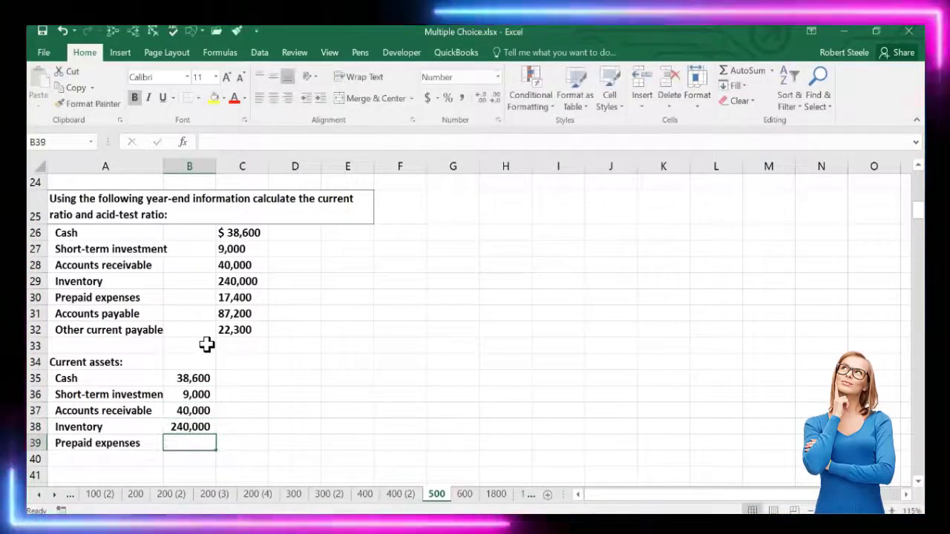
text(17,4)
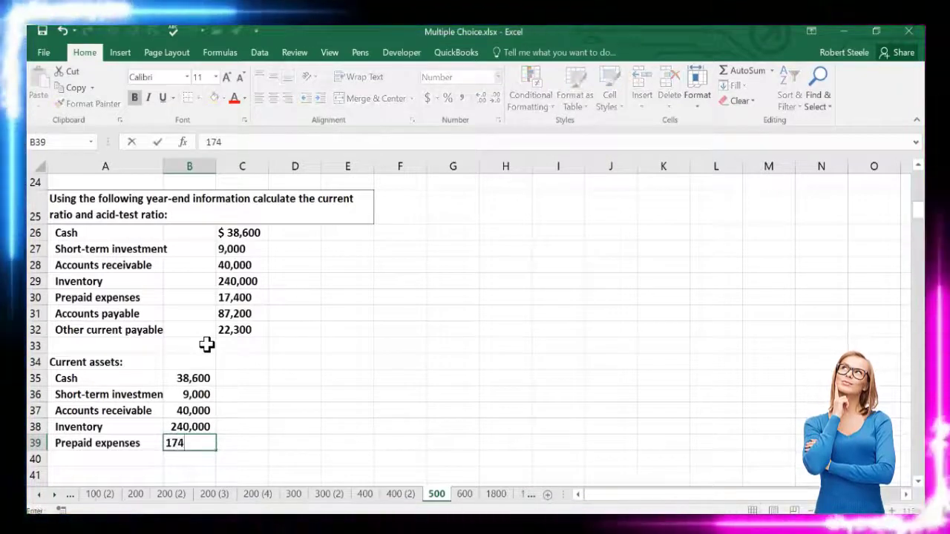
text(00)
key(Return)
Step: Label cell A40 "Total" and underline the prepaid expenses amount in B39
key(Left)
text(Tot)
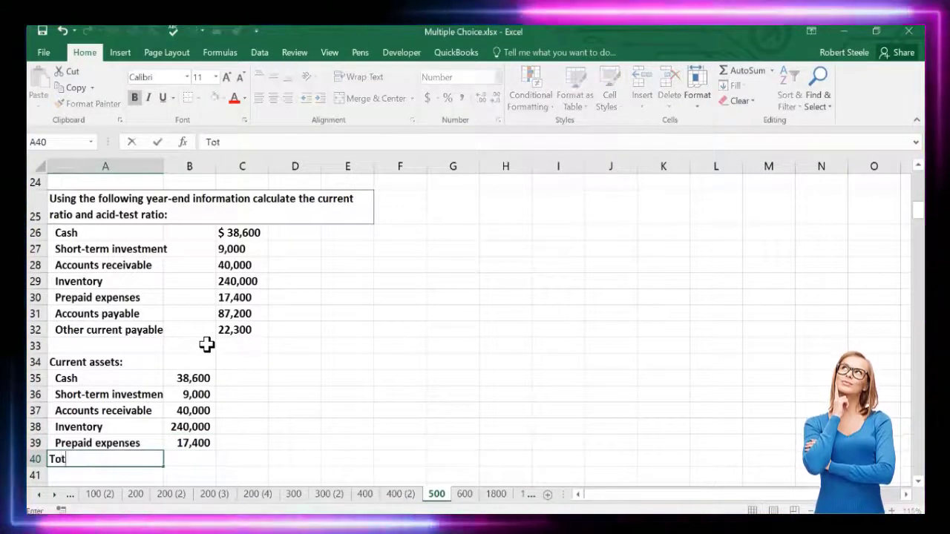
key(Tab)
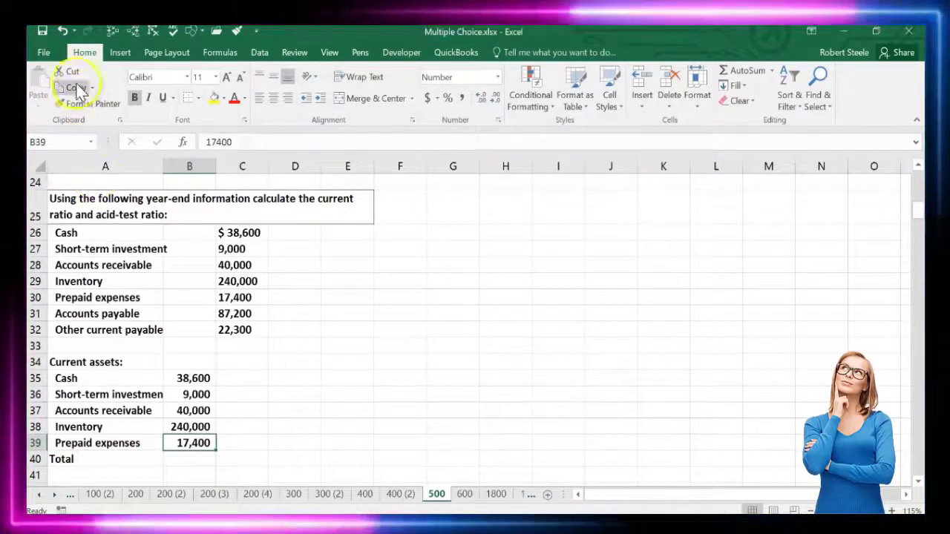
click(163, 97)
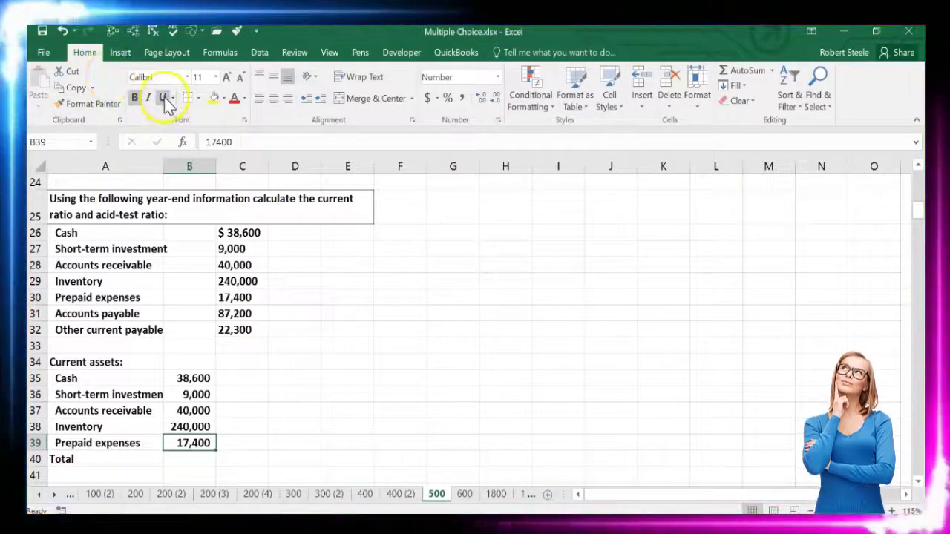
Step: Total the current assets in B40 with a SUM formula over B35:B39
click(197, 455)
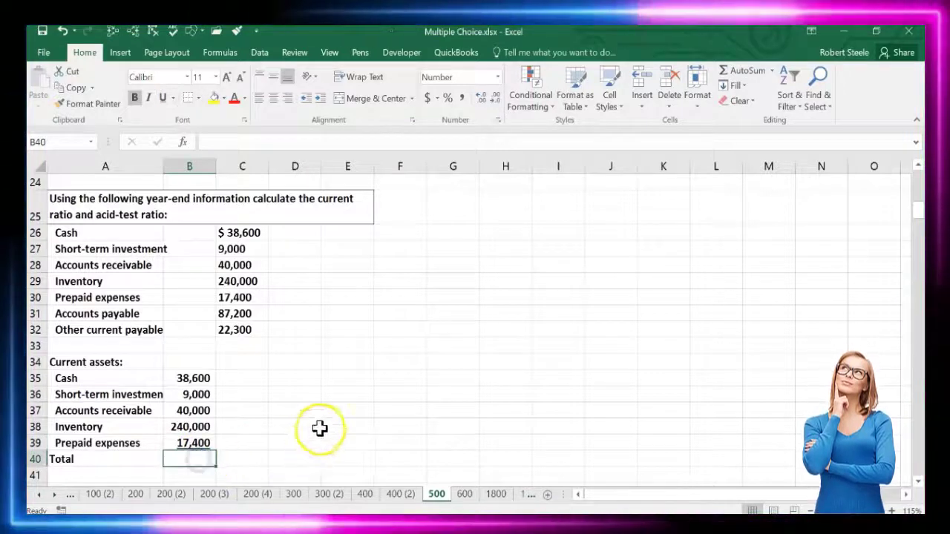
text(=su)
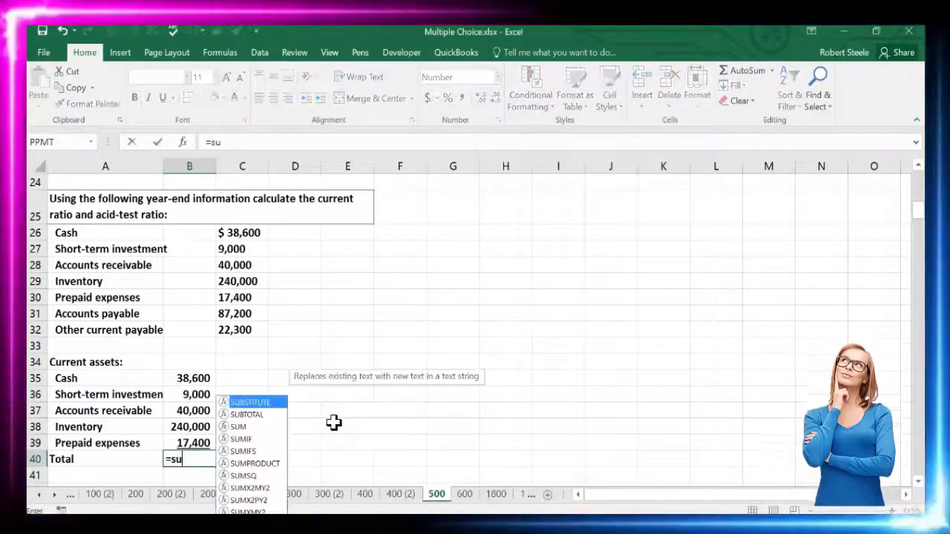
text(m()
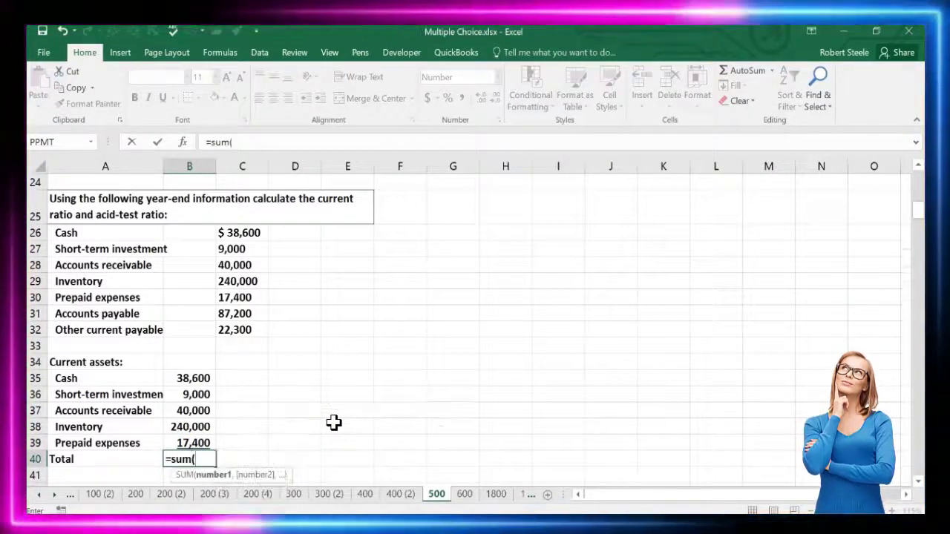
drag(201, 379, 204, 443)
key(Return)
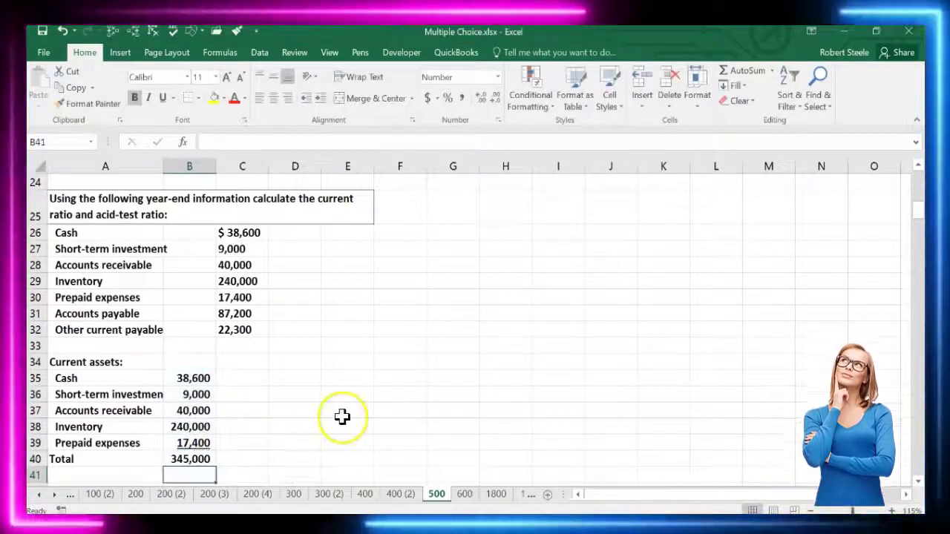
Step: Enter the heading "Current liabilities:" in cell D35 beside the current assets list
click(285, 377)
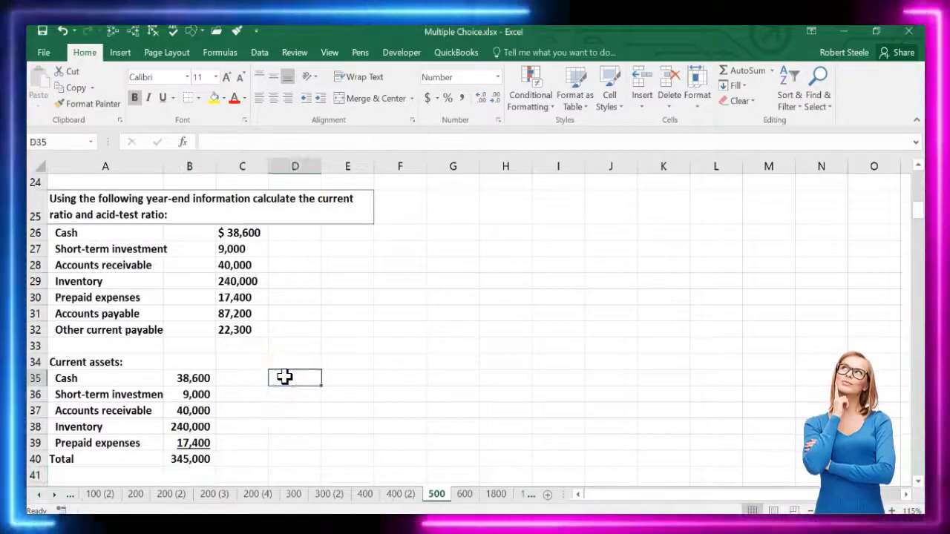
text(Current liab)
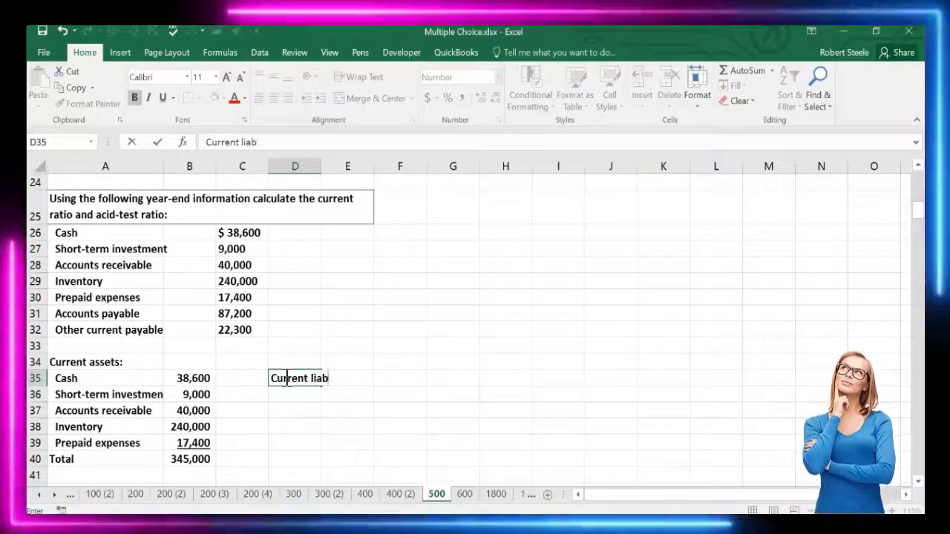
text(ilities:)
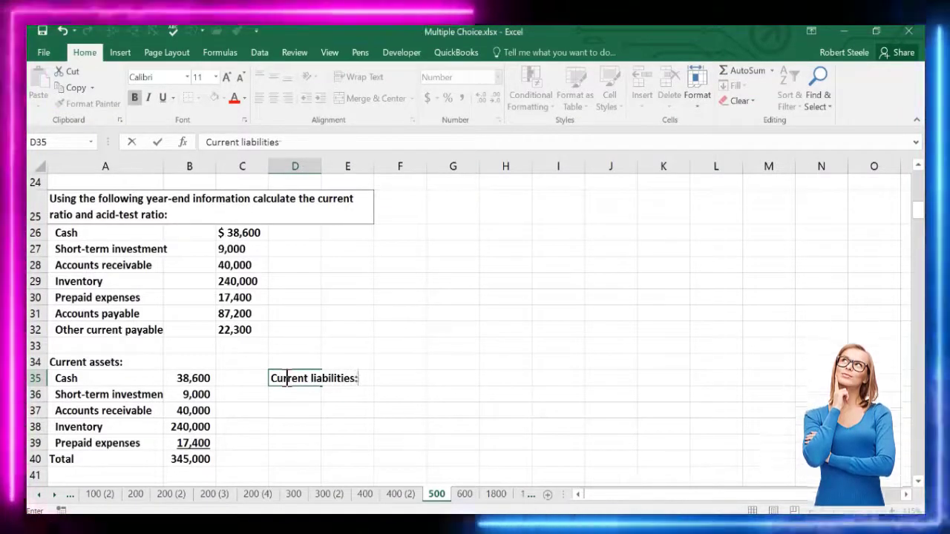
key(Return)
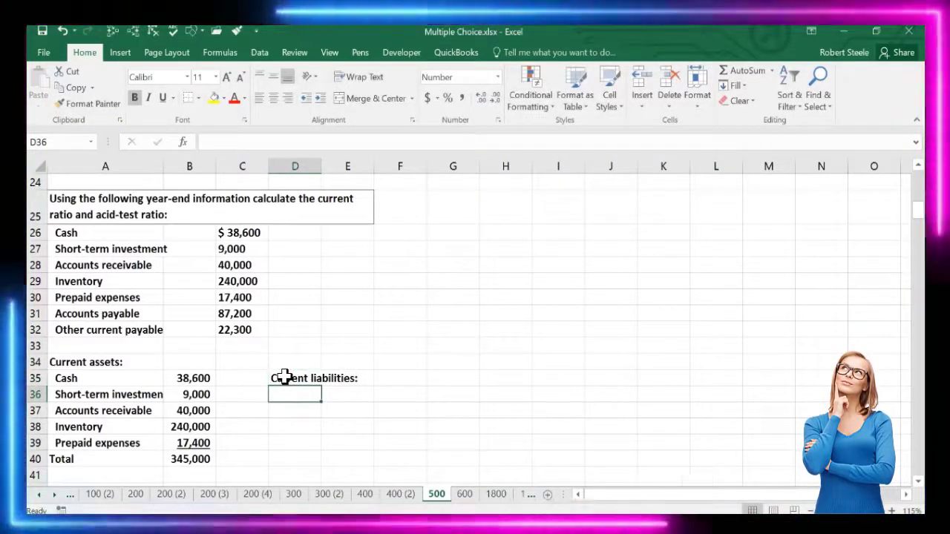
Step: Copy the Accounts payable and Other current payable labels (A31:A32) and paste them as values starting at D36
click(135, 314)
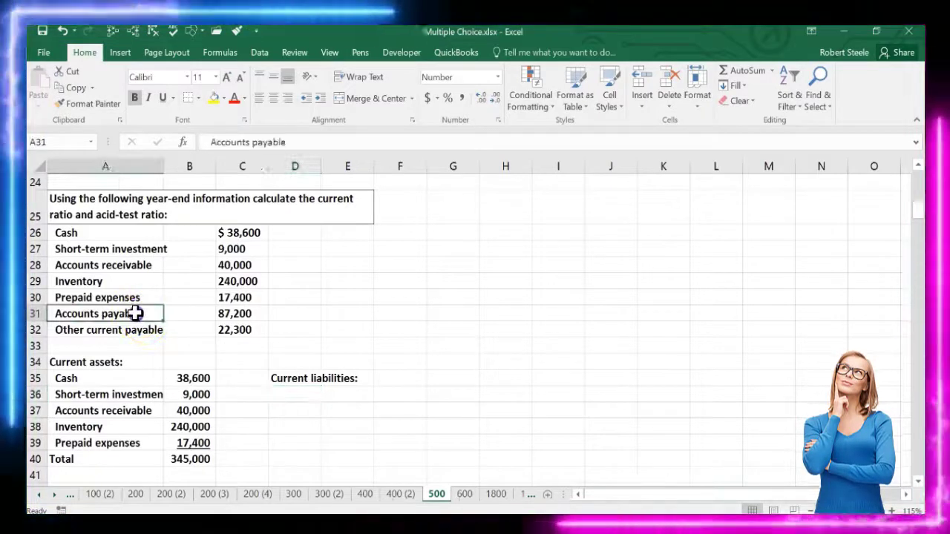
drag(135, 313, 136, 329)
right_click(136, 329)
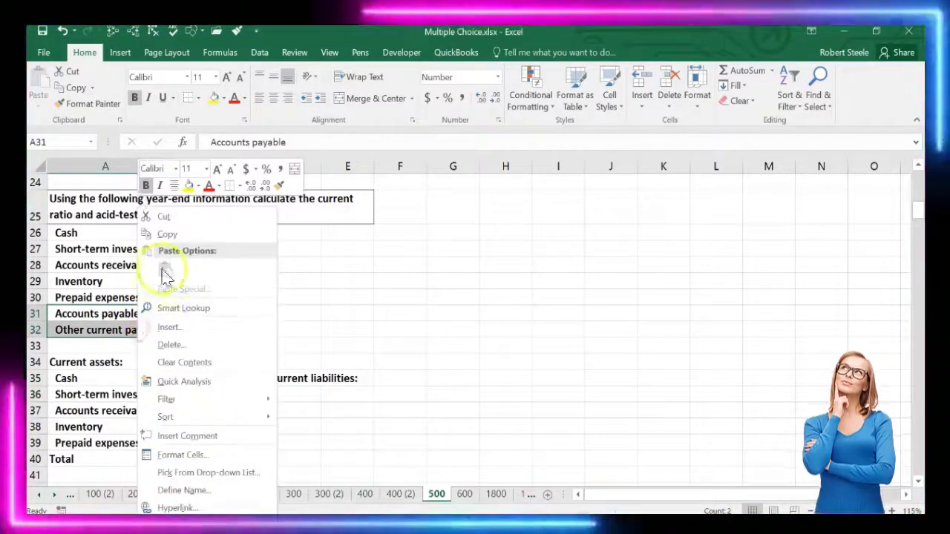
click(164, 235)
right_click(279, 394)
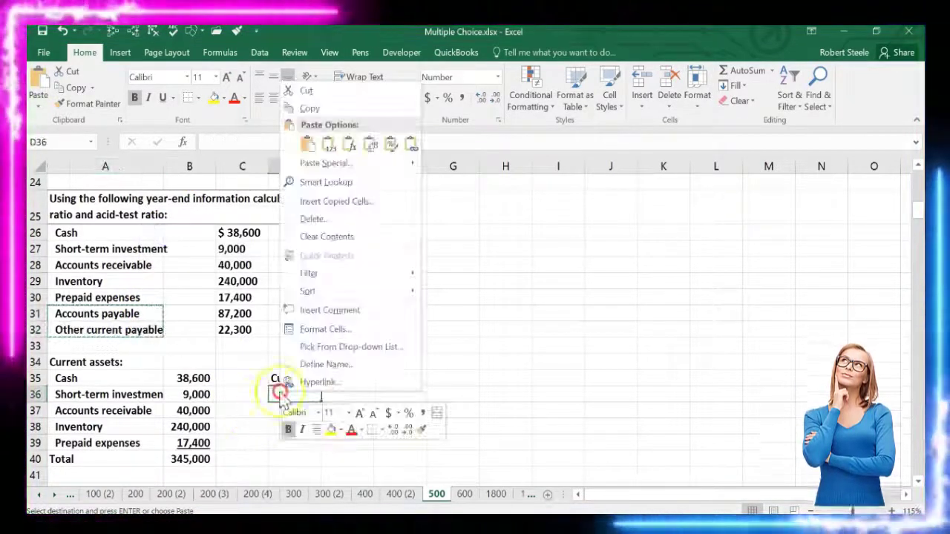
click(327, 144)
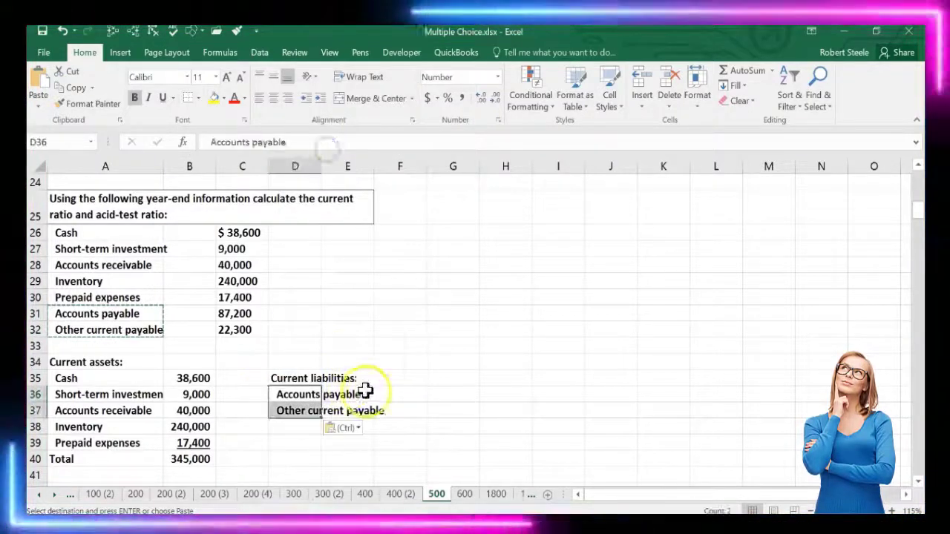
Step: Enter the liability amounts 87,200 in F36 and 22,300 in F37, and underline the second amount
click(401, 391)
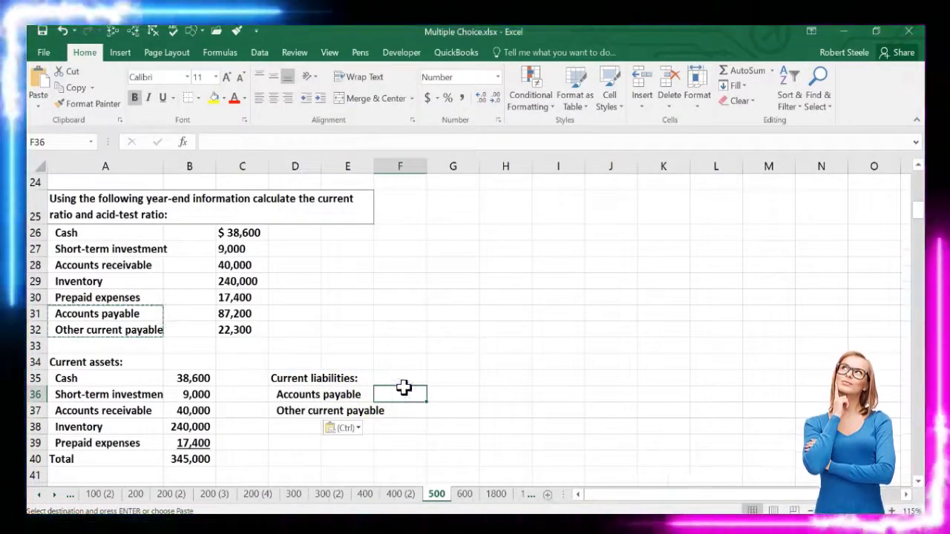
text(87,)
text(200)
key(Return)
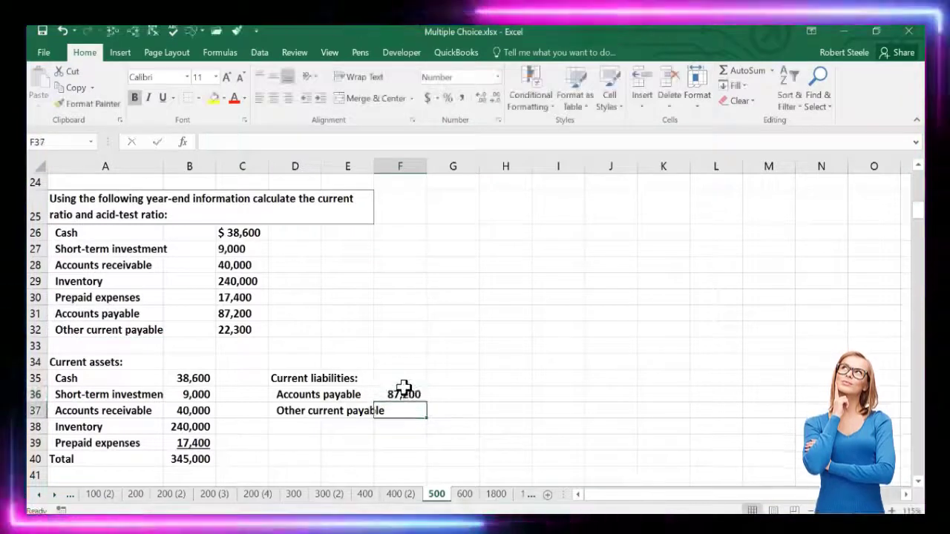
text(22300)
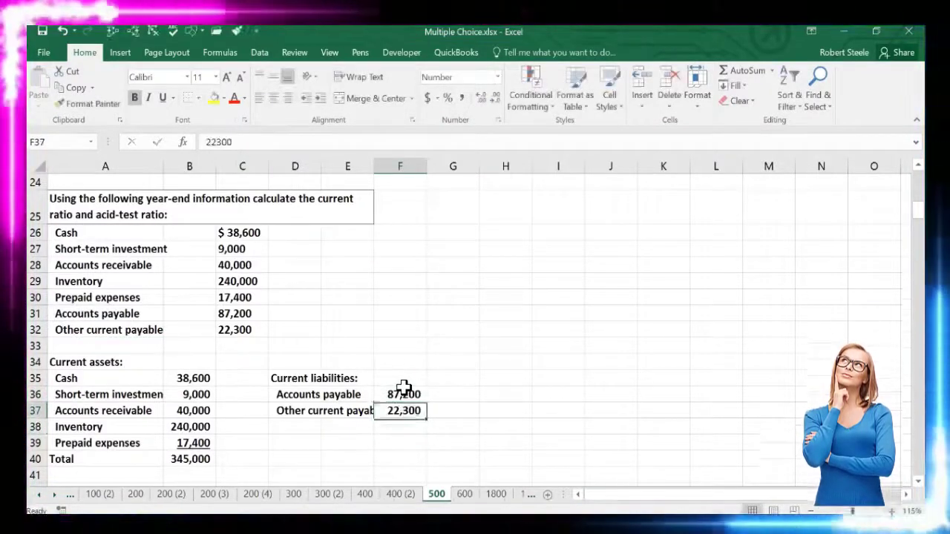
click(163, 99)
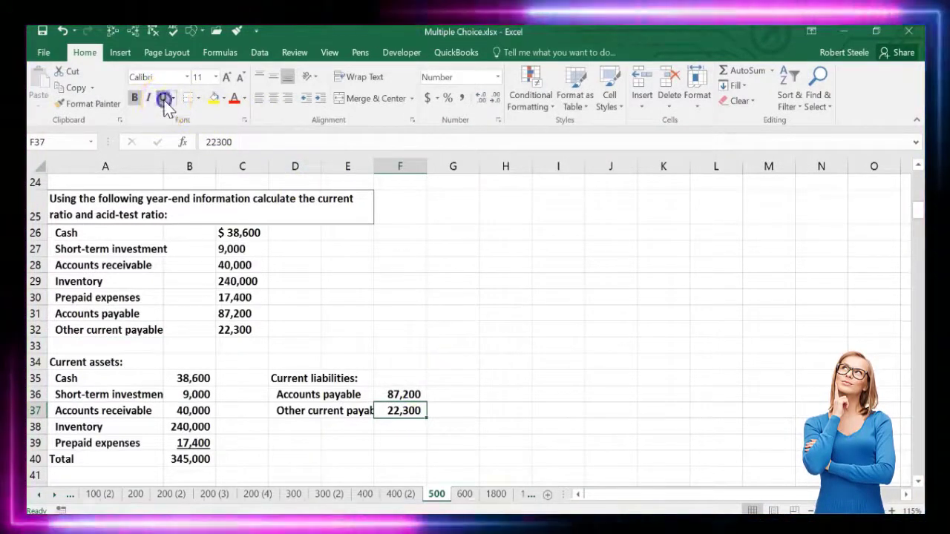
Step: Add a "Total" label in D38 and total the current liabilities in F38 with a SUM formula over F36:F37
click(294, 423)
text(Tot)
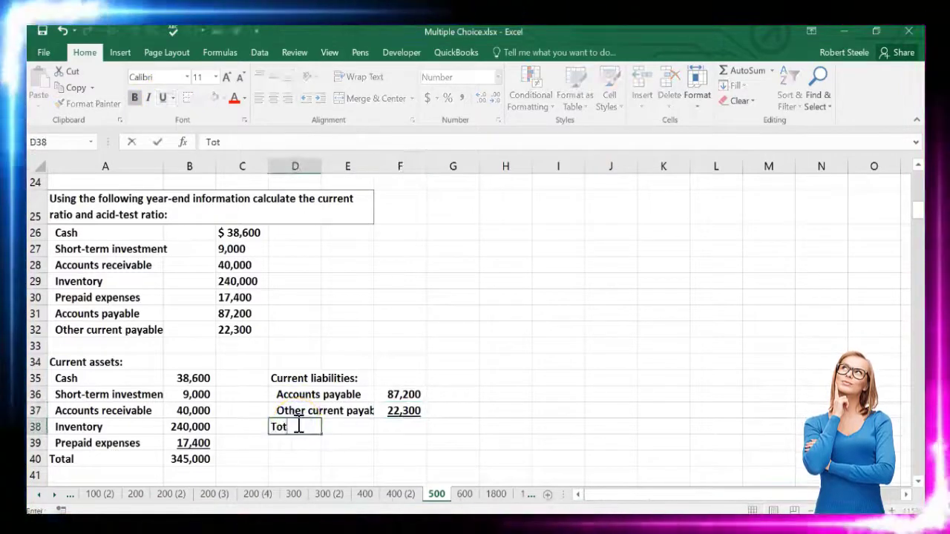
key(Tab)
key(Tab)
text(=sum()
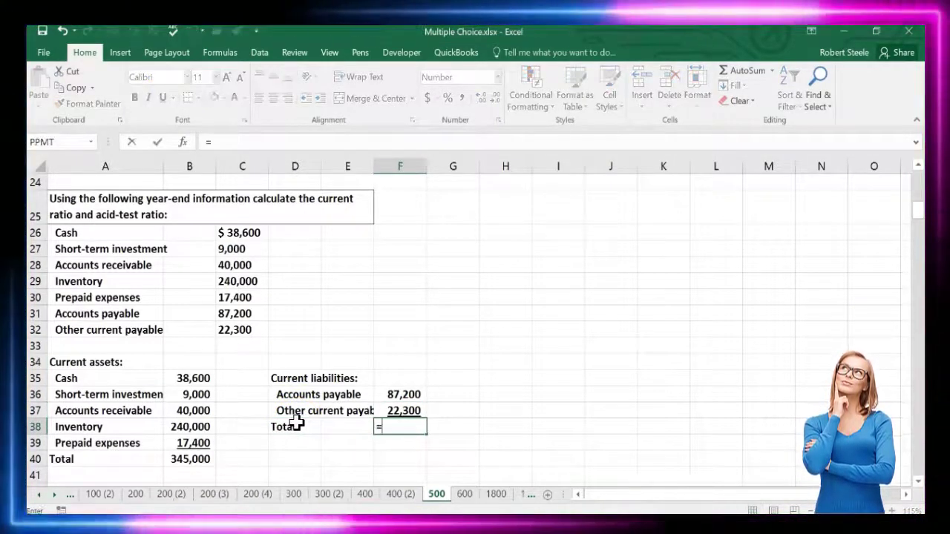
key(Up)
key(Up)
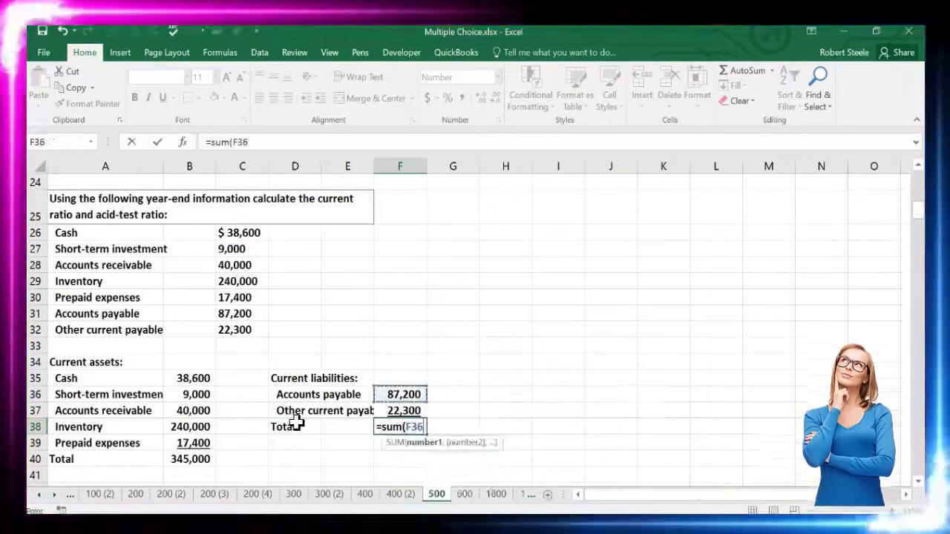
key(shift+Down)
key(Return)
Step: Enter the label "Current asset ratio" in cell A42, below the current assets total
key(Down)
key(Down)
key(Down)
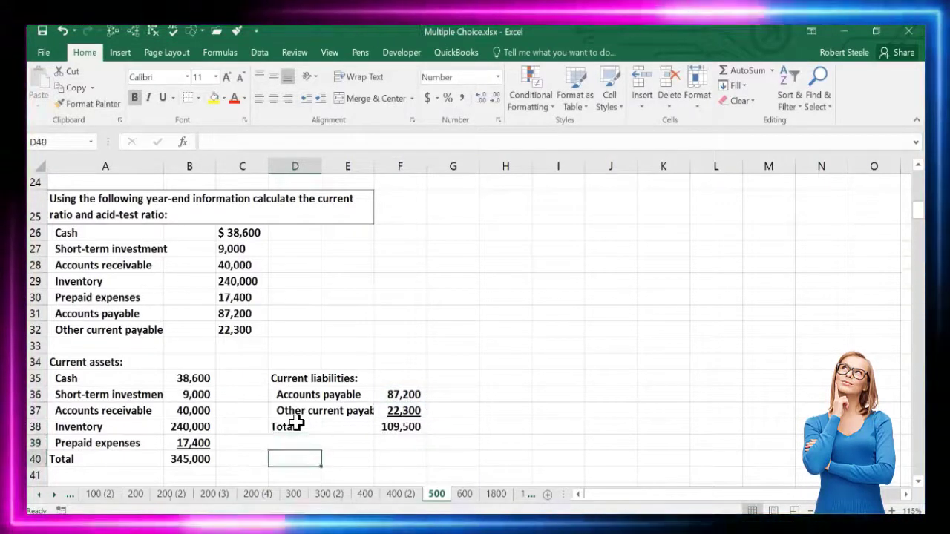
key(Left)
key(Left)
key(Left)
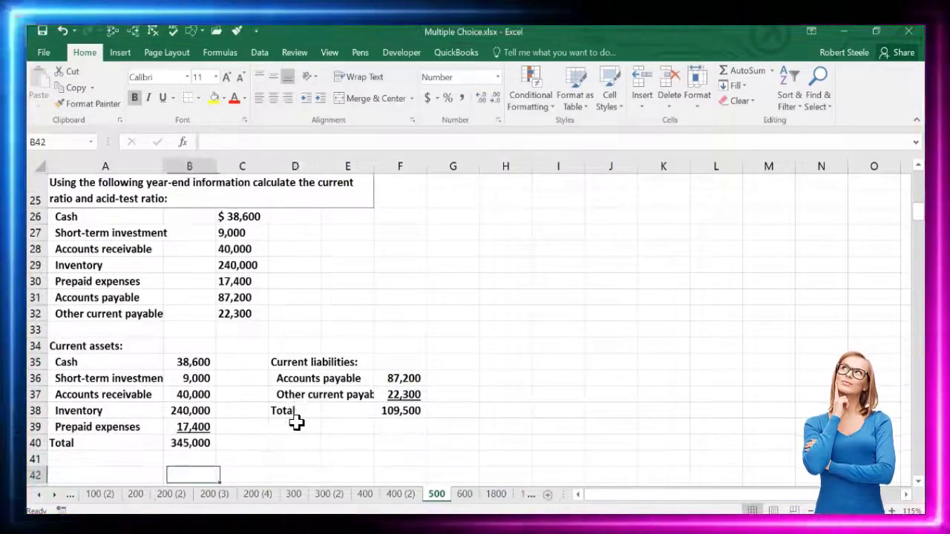
text(Curren)
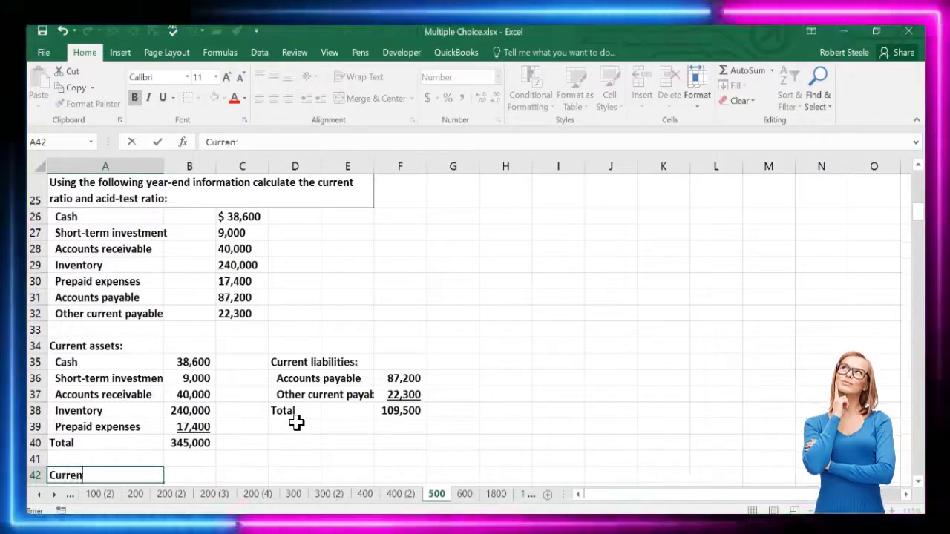
text(t asset ratio)
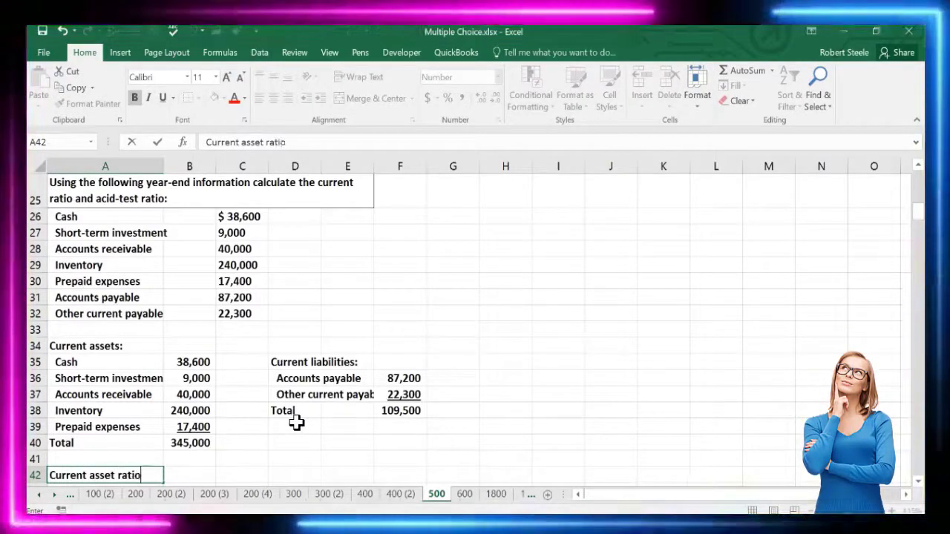
Step: Calculate the current ratio in C42 by dividing total current assets by total current liabilities with =B40/F38
key(Right)
key(Right)
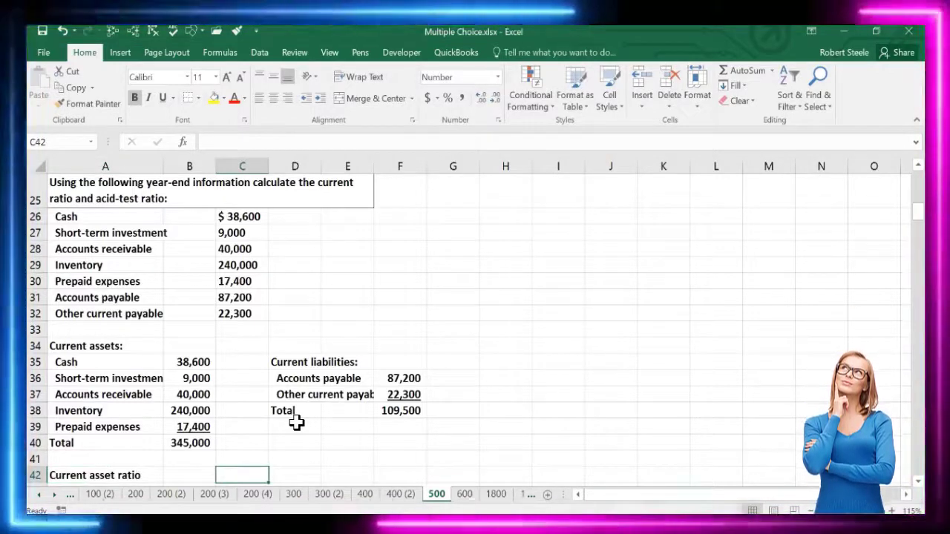
text(=)
click(195, 442)
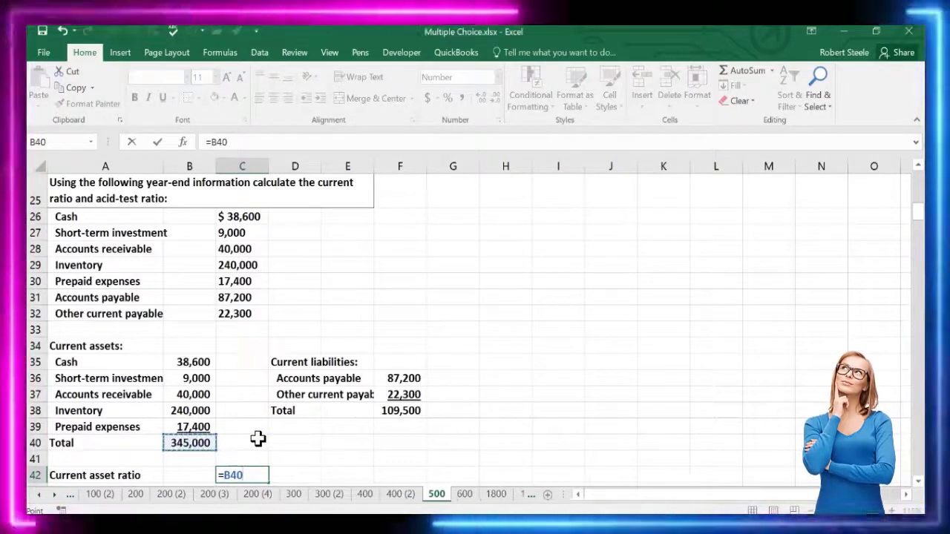
text(/)
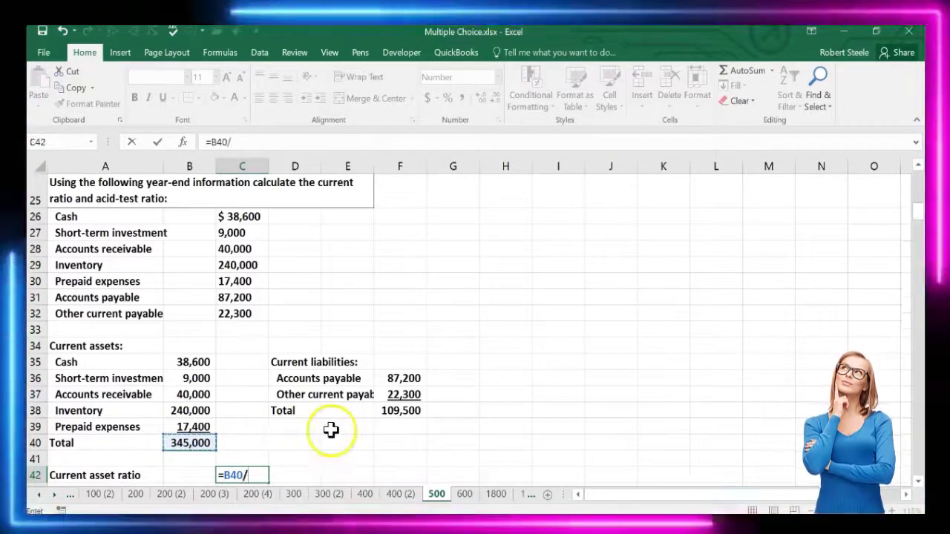
click(401, 411)
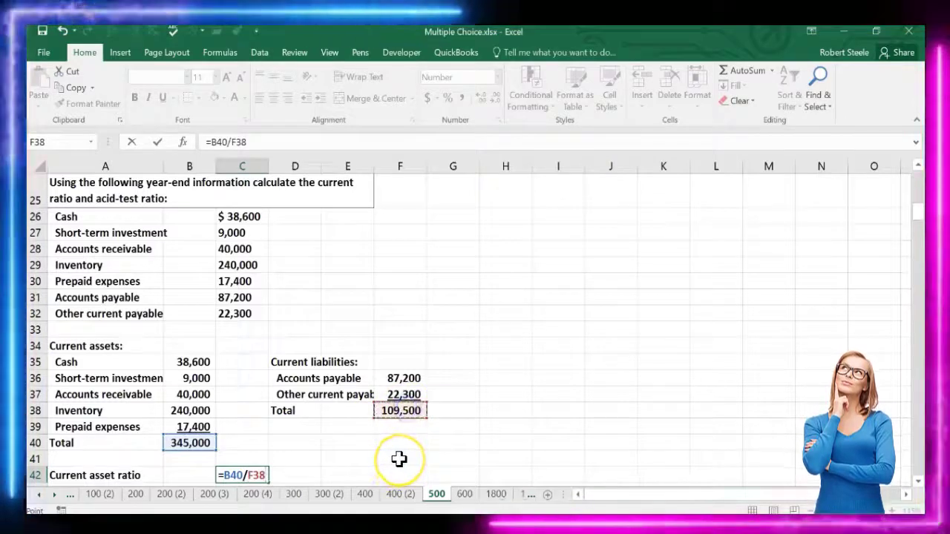
key(Return)
scroll(397, 433, down, 1)
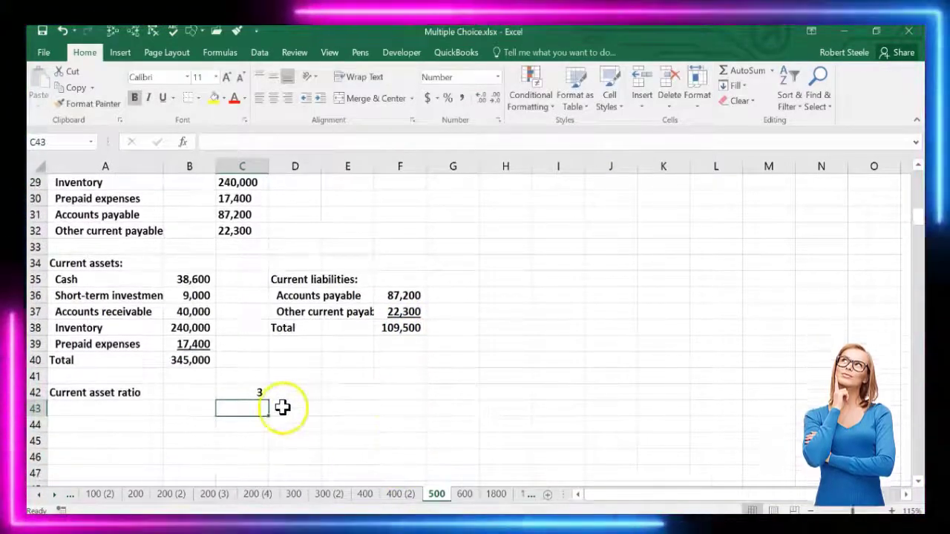
Step: Format the current ratio in C42 to show two decimal places
click(255, 394)
click(258, 391)
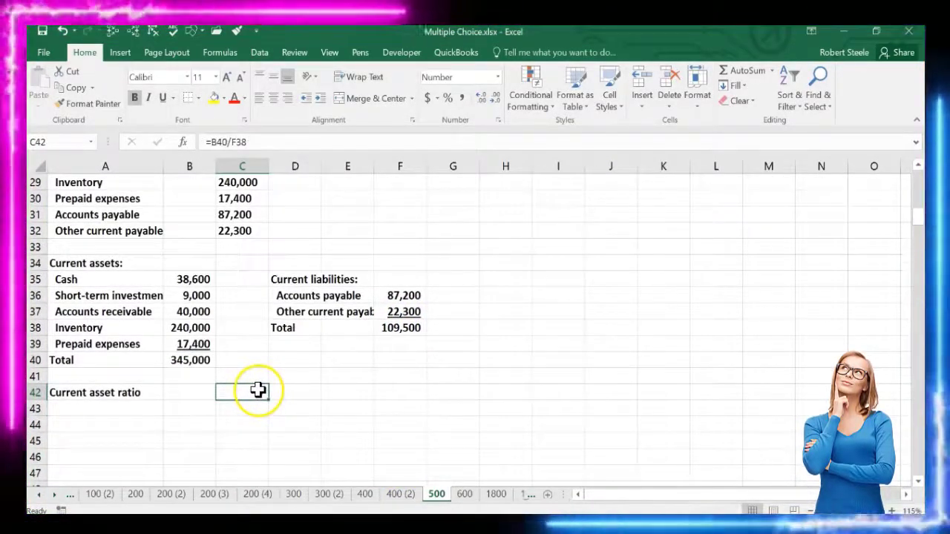
click(90, 51)
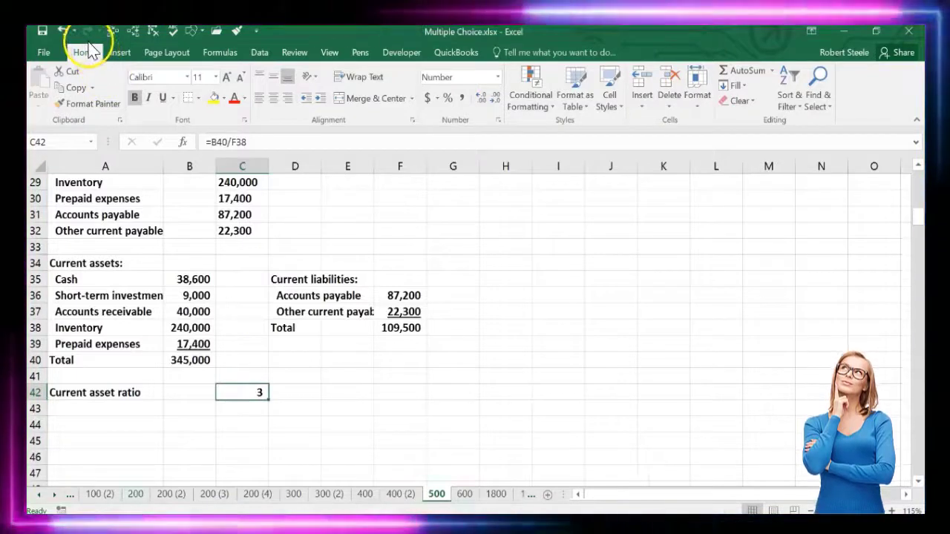
click(481, 98)
click(480, 97)
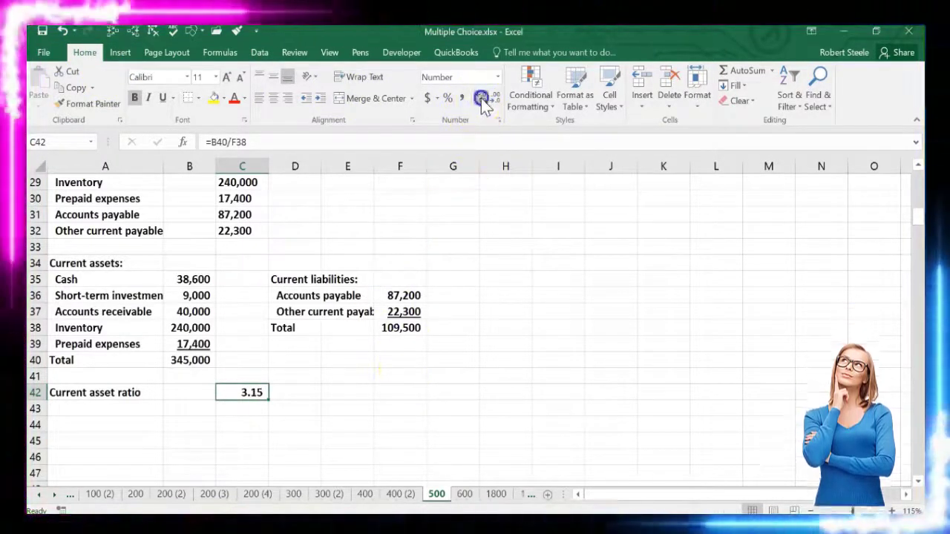
click(481, 98)
click(481, 98)
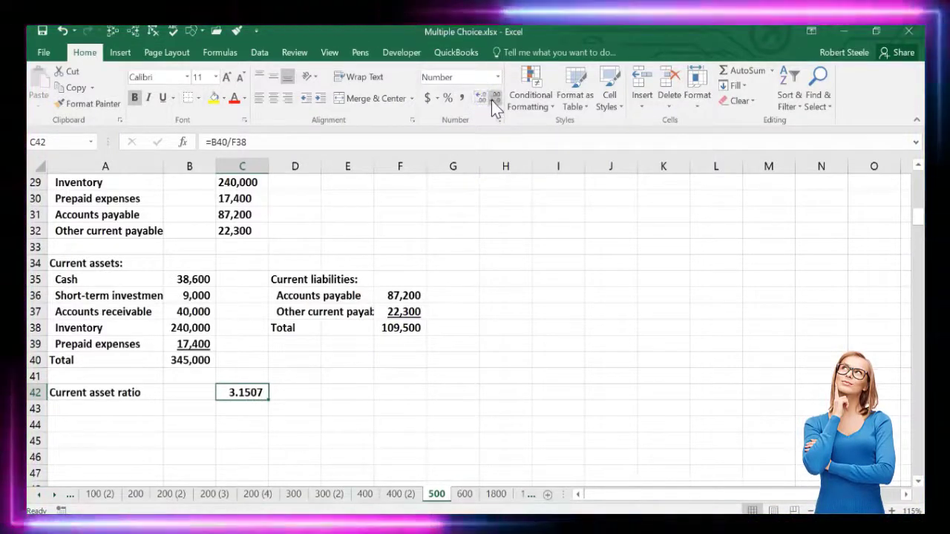
click(492, 99)
click(492, 99)
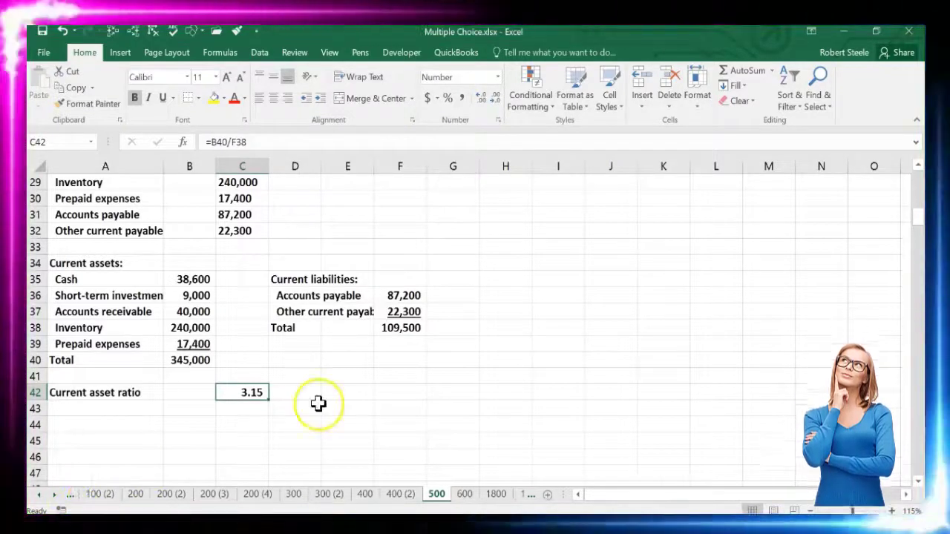
Step: Enter the heading "Acid - test ratio:" in cell H35, beside the current liabilities list
scroll(317, 403, up, 2)
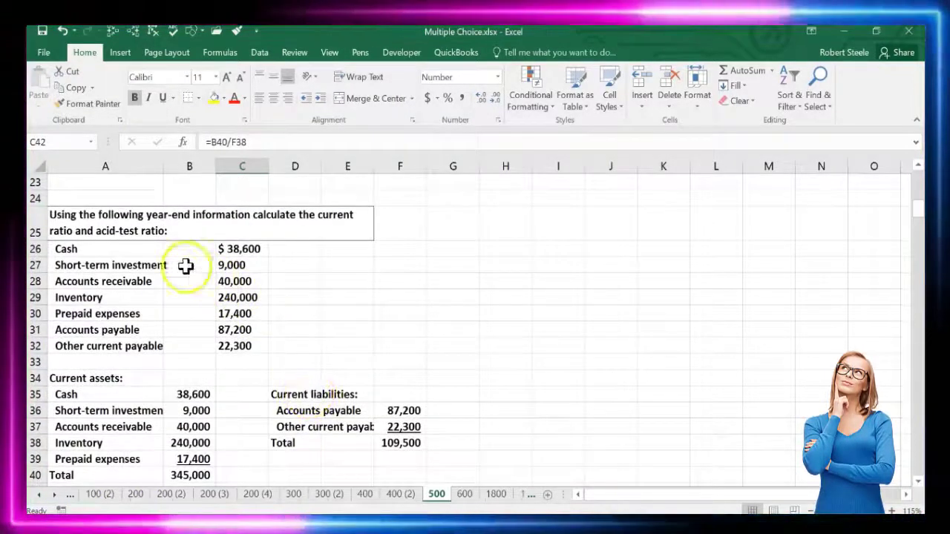
click(494, 395)
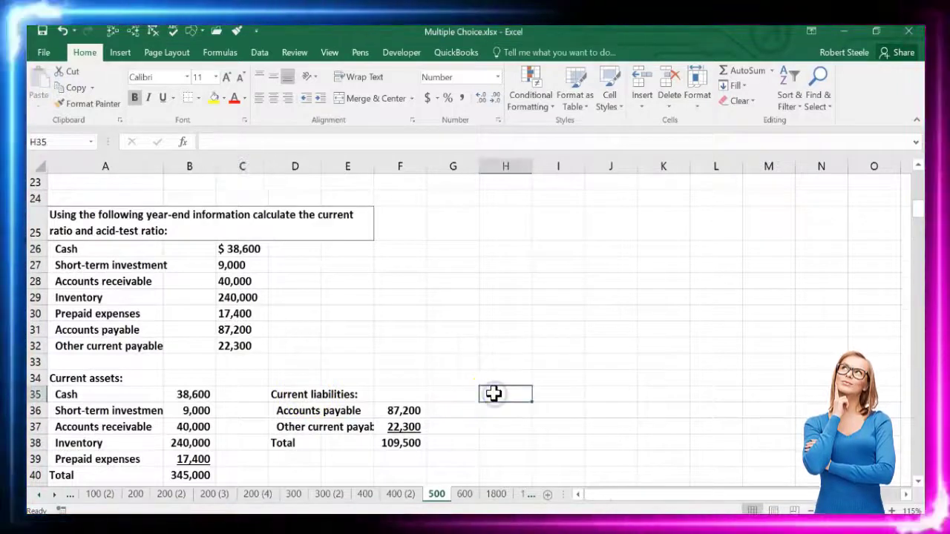
text(Acid)
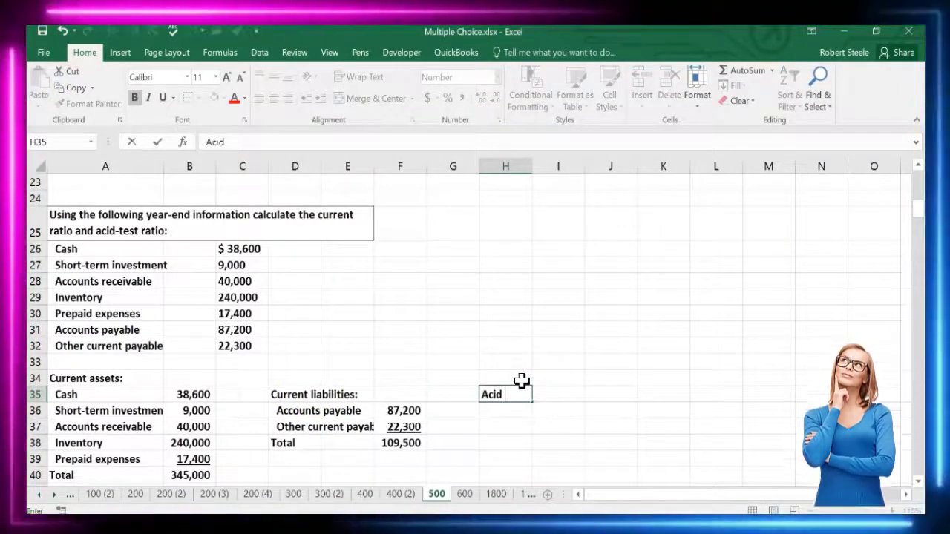
text( - test ratio)
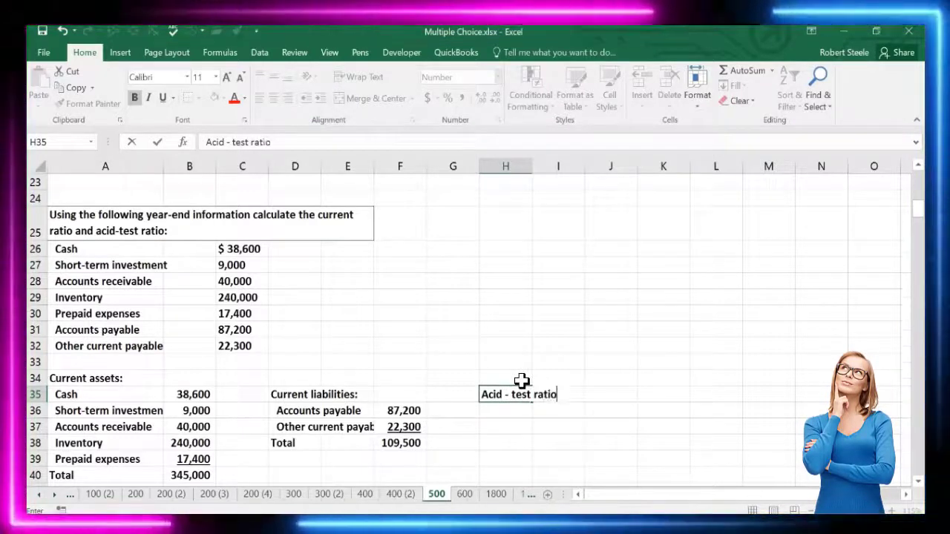
text(:)
key(Return)
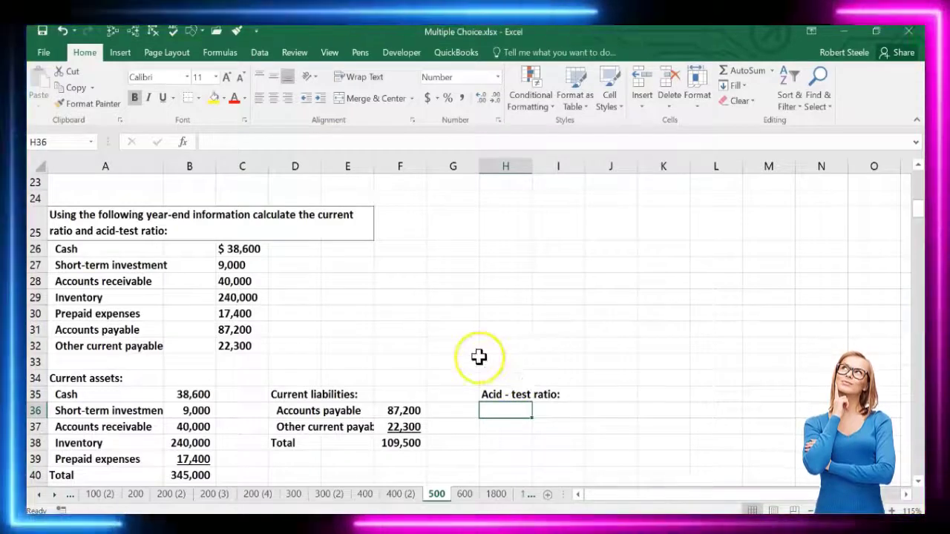
Step: Change the heading in H35 to "Acid assets"
click(117, 394)
drag(118, 394, 167, 394)
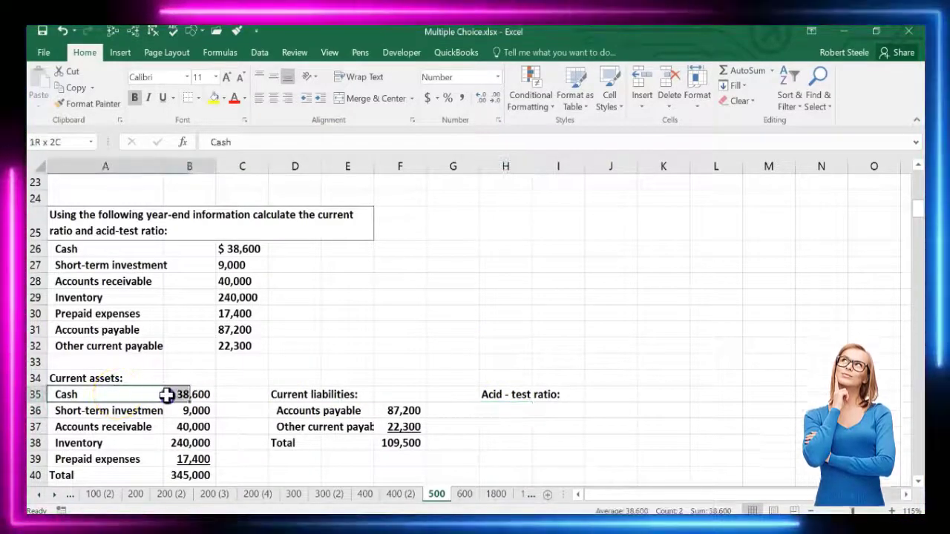
double_click(511, 394)
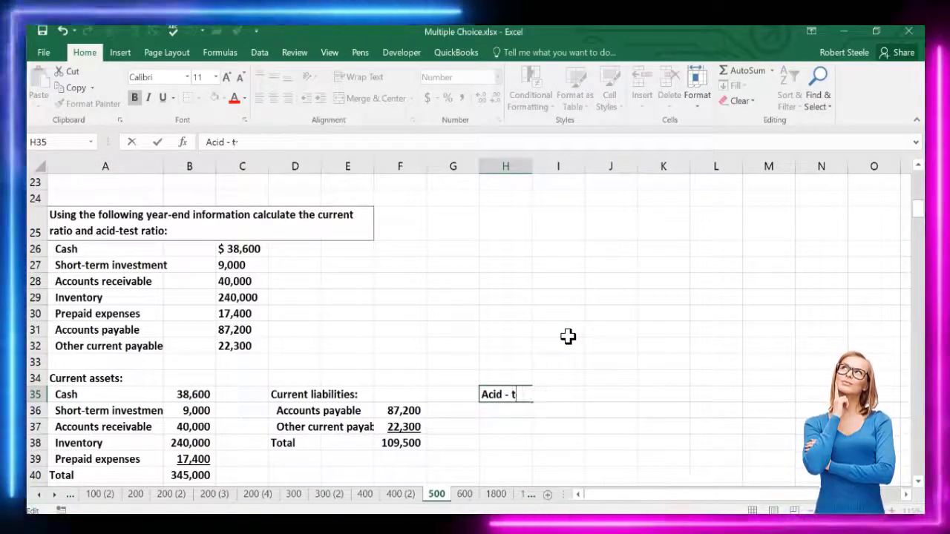
text(assets)
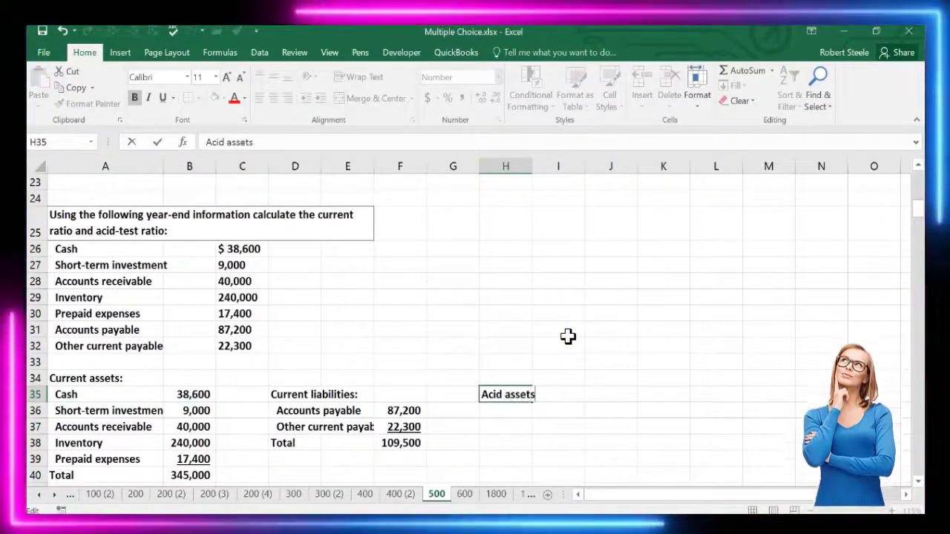
key(Return)
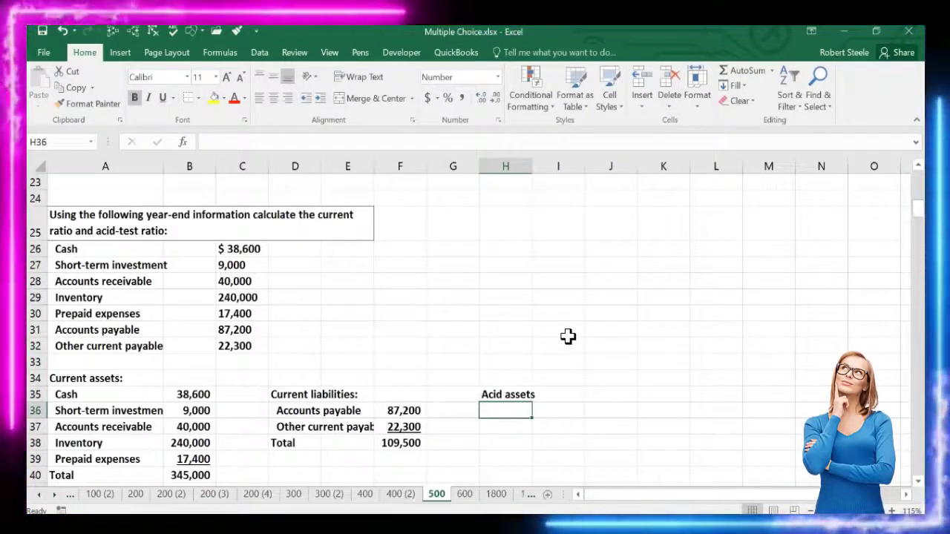
Step: Copy the Cash, Short-term investments and Accounts receivable rows (A35:B37) and paste them starting at H36
click(109, 395)
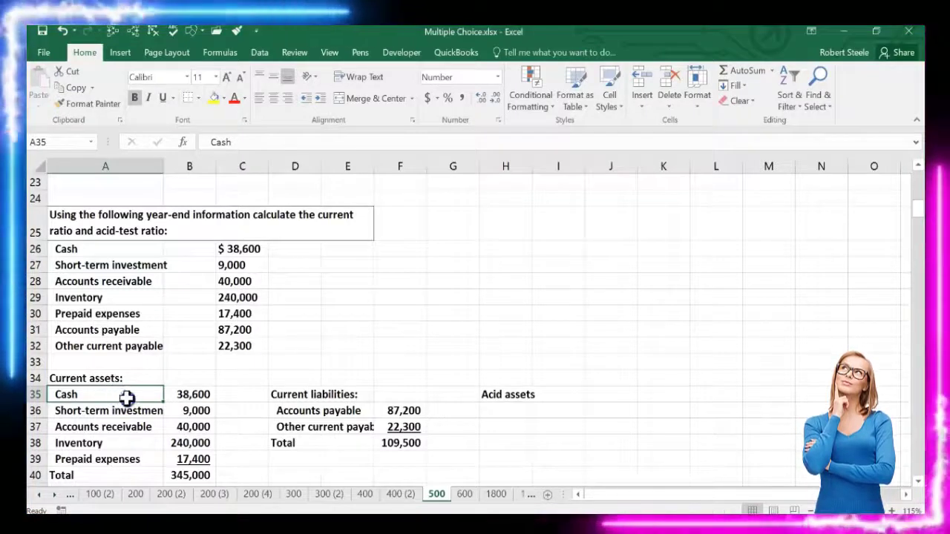
drag(126, 399, 175, 418)
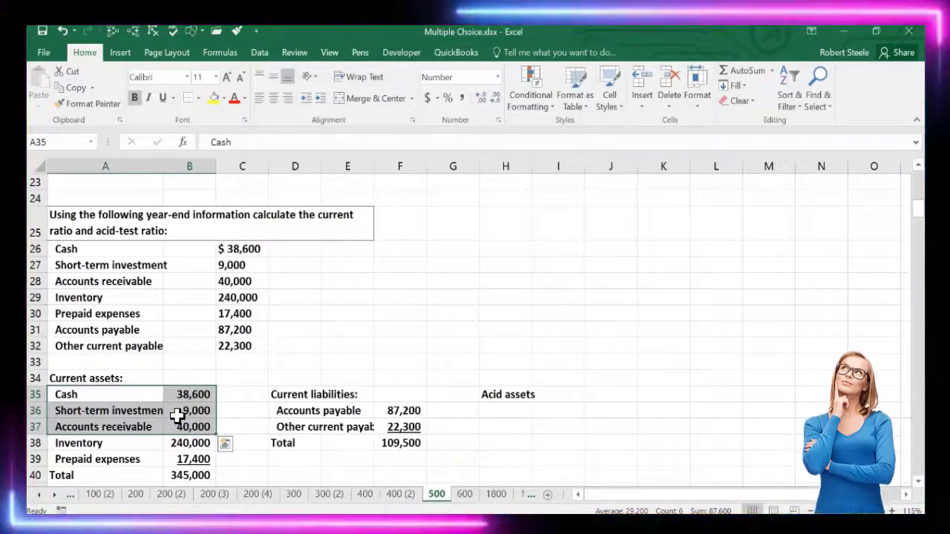
key(ctrl+c)
click(519, 409)
key(ctrl+v)
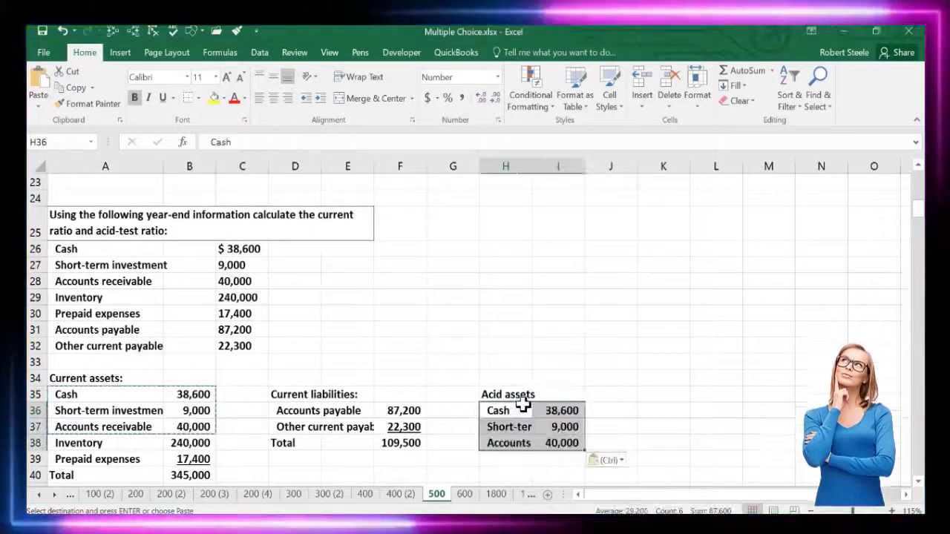
Step: Move the three acid asset amounts from I36:I38 one column over to J36:J38
scroll(523, 405, down, 1)
drag(560, 344, 561, 377)
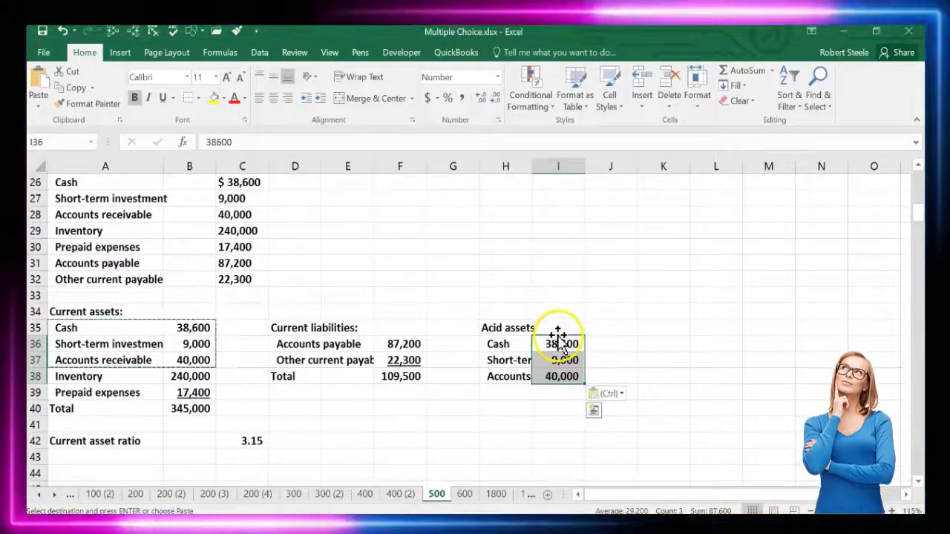
drag(556, 333, 596, 340)
Step: Total the acid assets in J39 with a SUM formula over J36:J38, and underline the last amount in J38
click(607, 395)
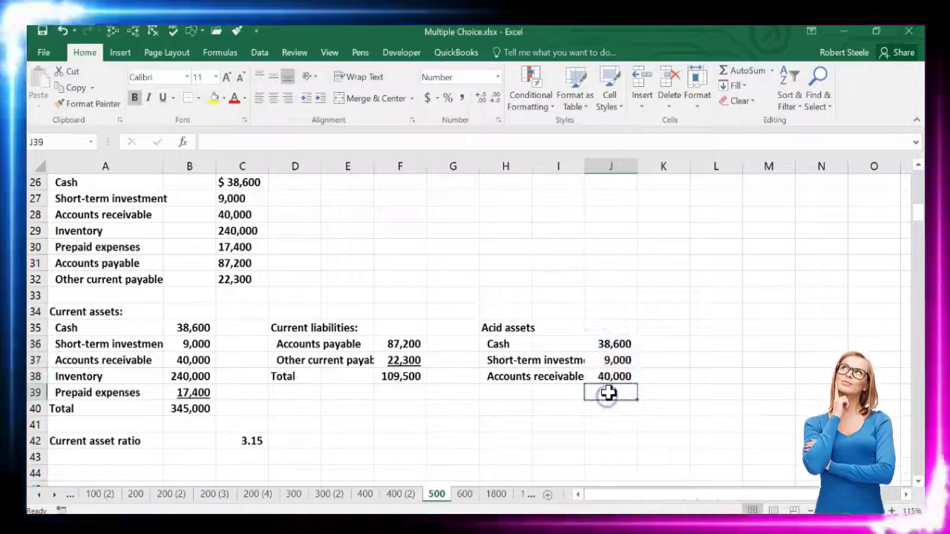
text(=sum()
key(Up)
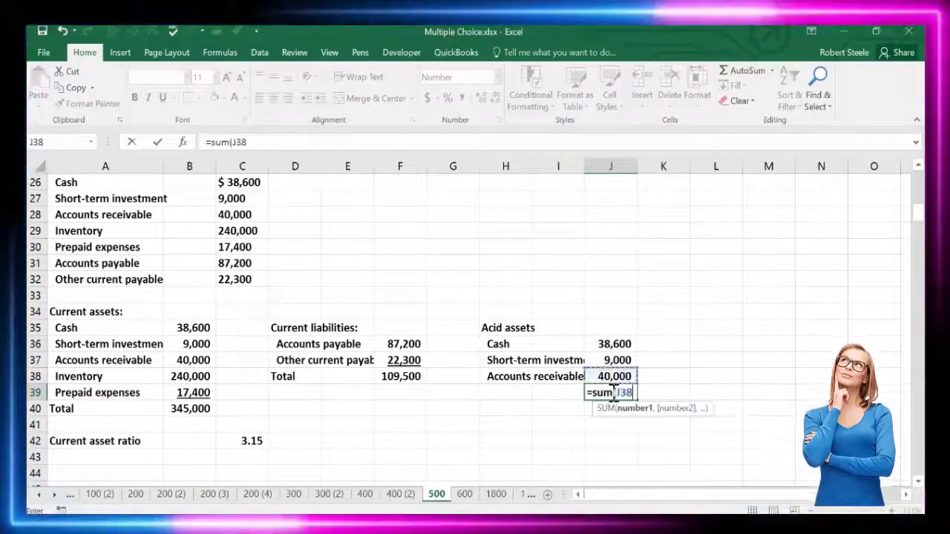
key(shift+Up)
key(shift+Up)
key(Return)
key(Up)
key(Up)
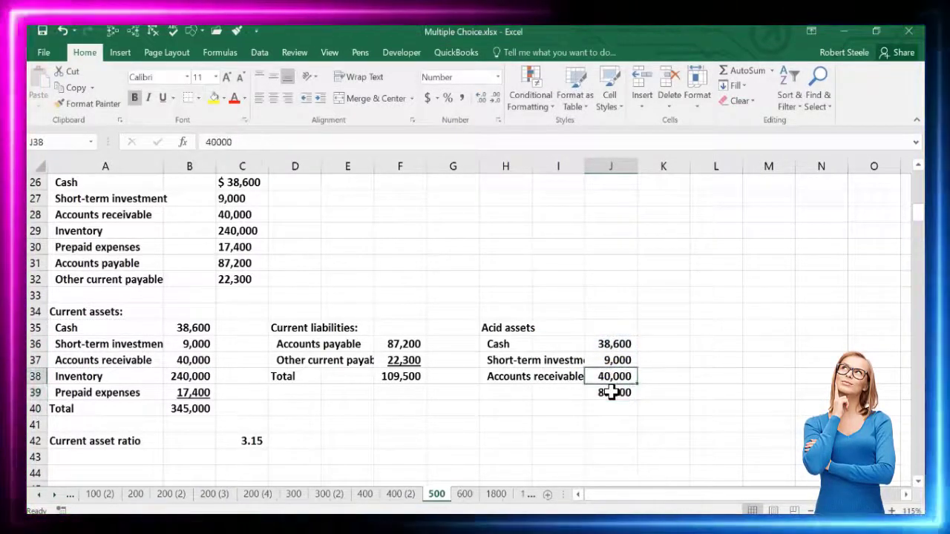
click(162, 97)
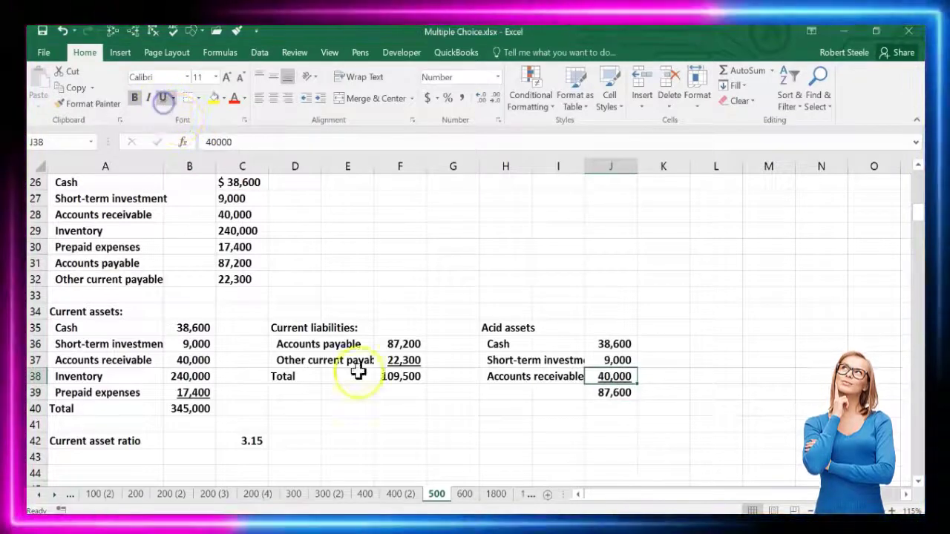
Step: Enter the label "Acid ratio:" in A43, below the current asset ratio
click(124, 455)
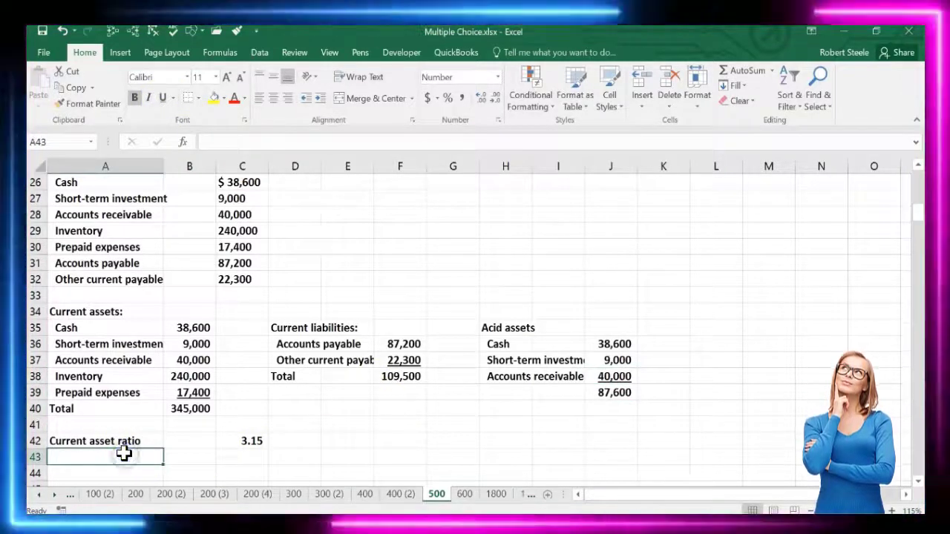
text(Acid)
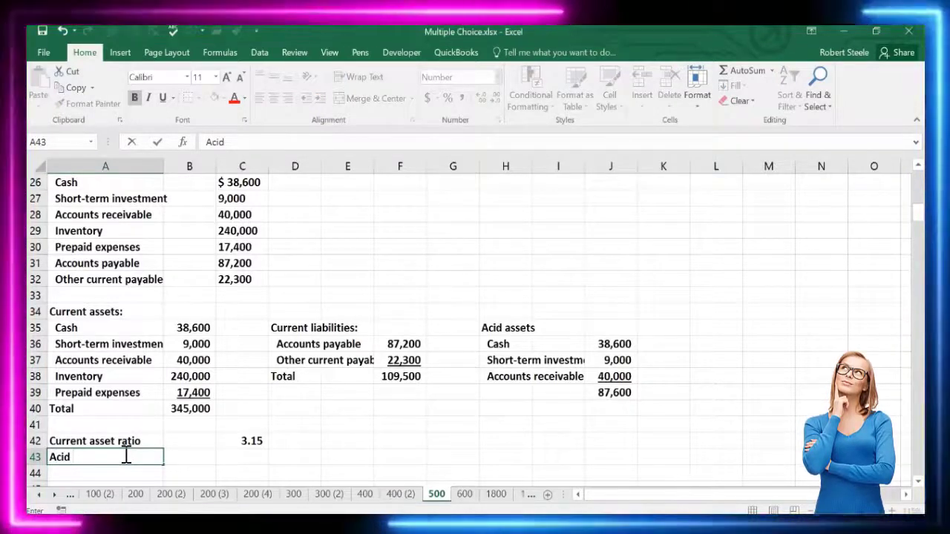
text( asse)
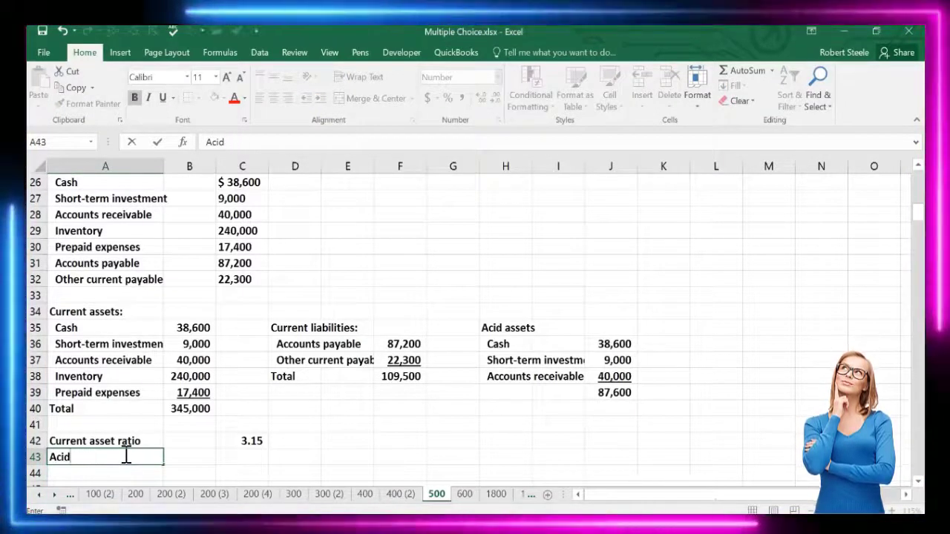
text( e)
key(BackSpace)
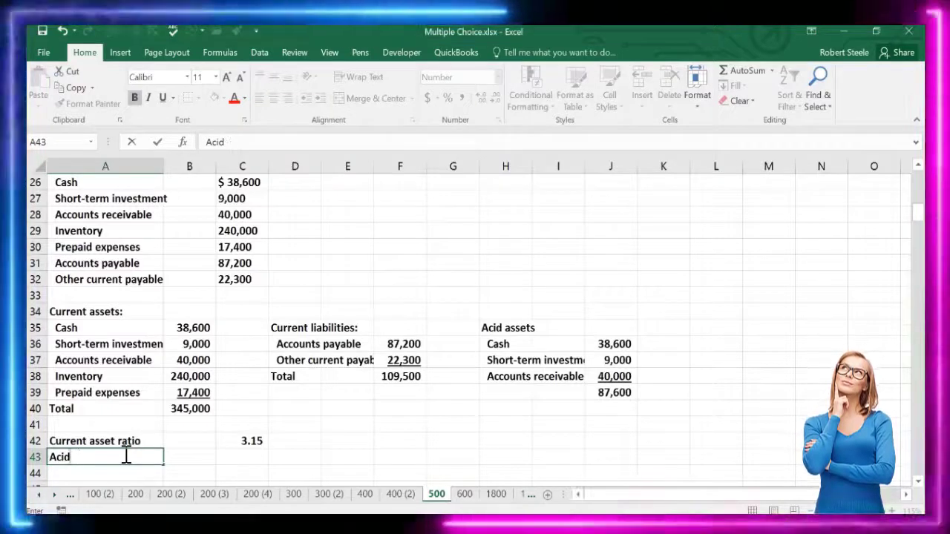
text(ratio:)
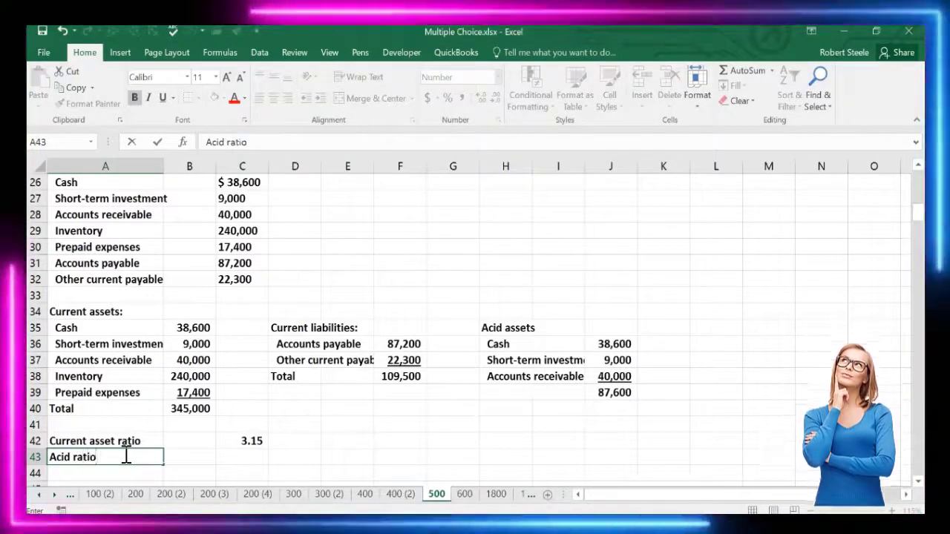
key(Tab)
key(Tab)
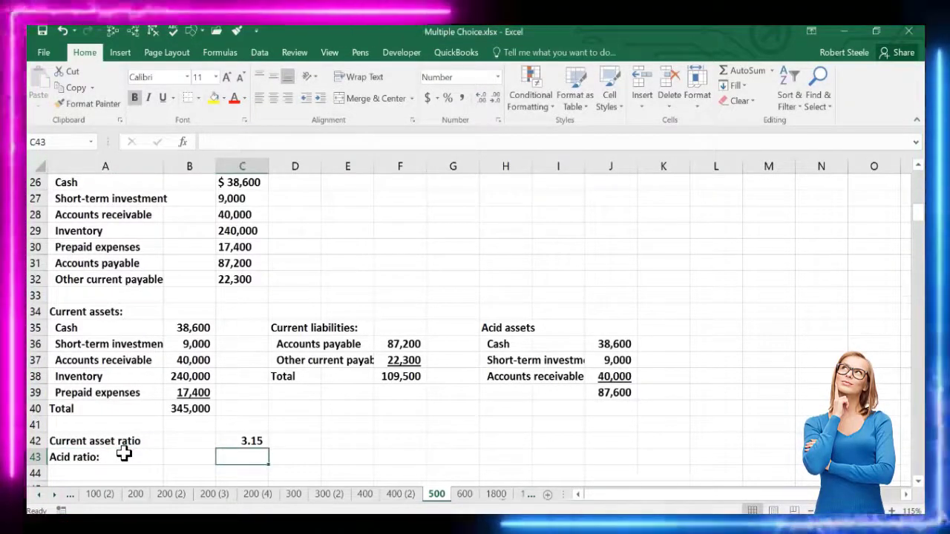
Step: Calculate the acid ratio in C43 with the formula =J39/F38 and show it with two decimals
text(=)
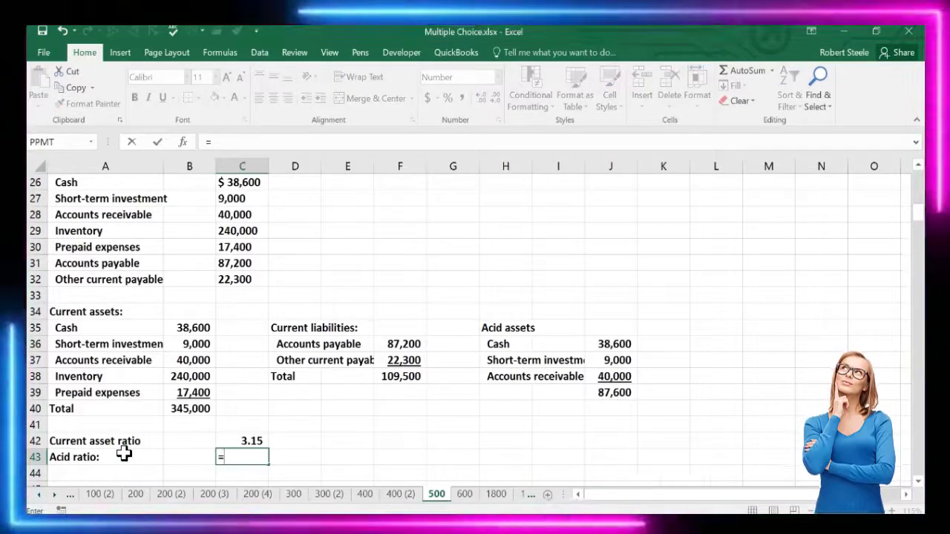
click(600, 395)
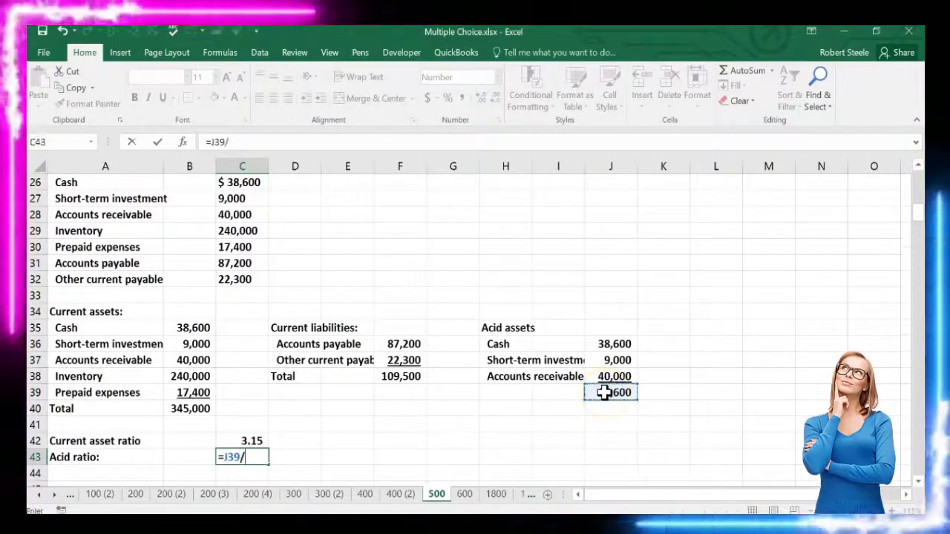
text(/)
click(403, 378)
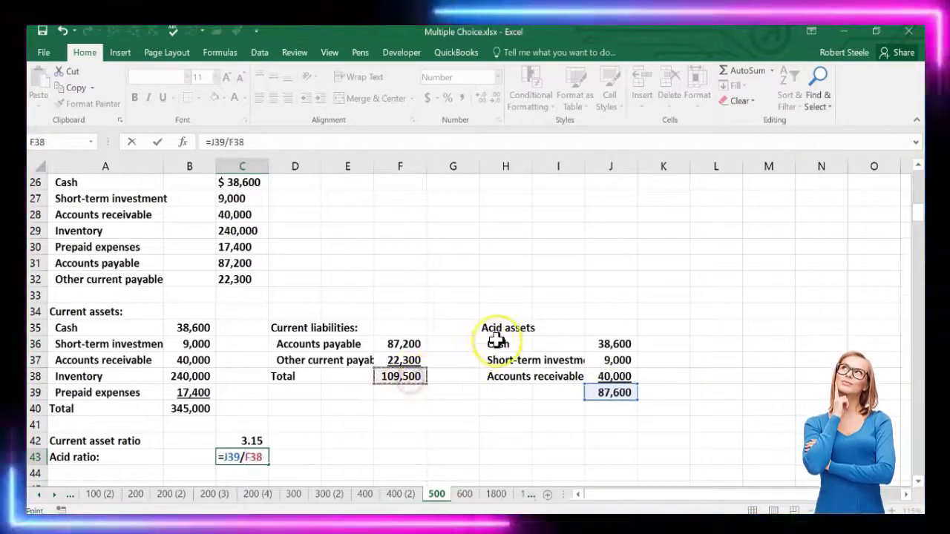
key(Return)
click(236, 457)
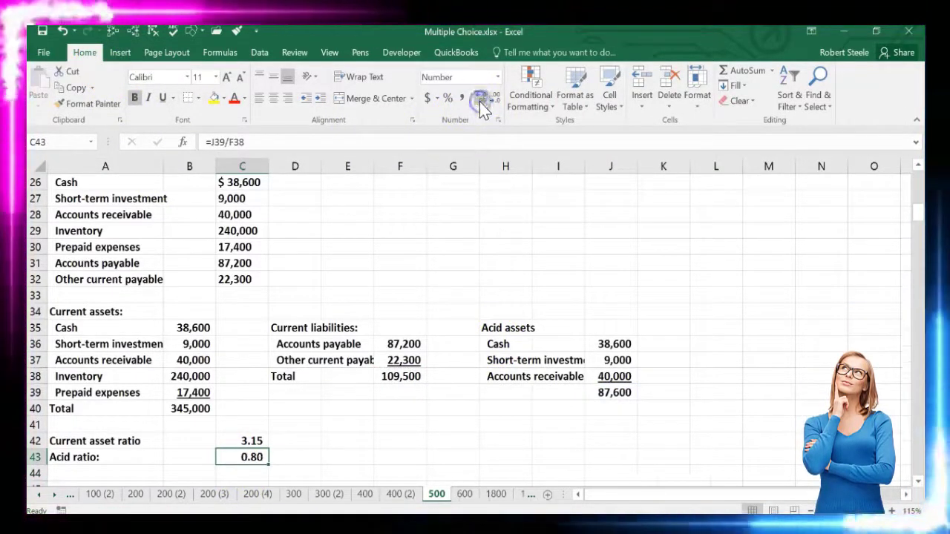
click(343, 424)
click(307, 441)
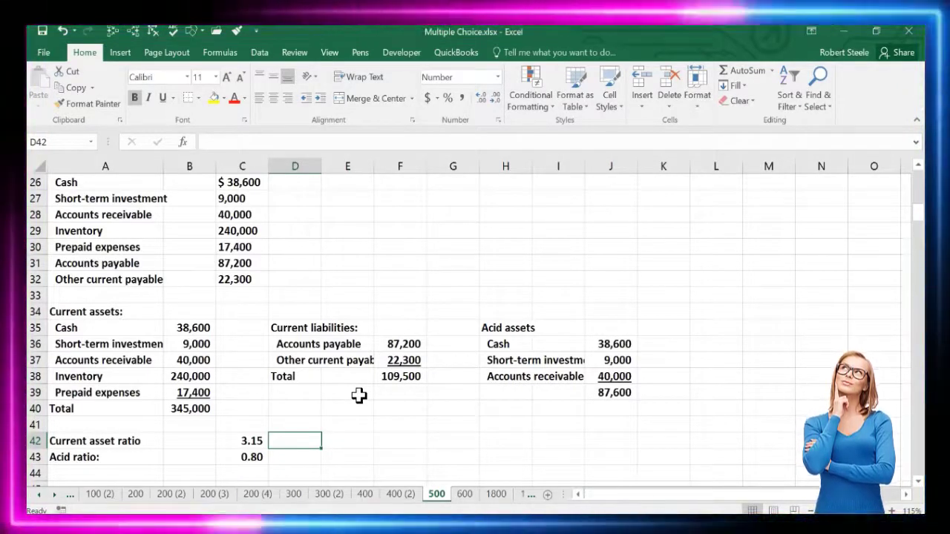
Step: Below the acid-test question in row 50, enter "Quick assiets" in A52 and 14,090 in B52
key(Down)
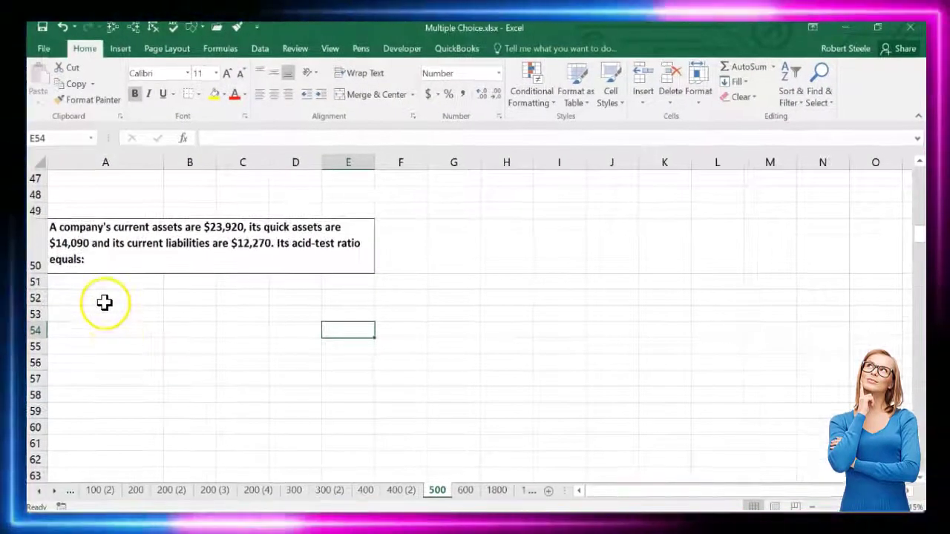
click(119, 382)
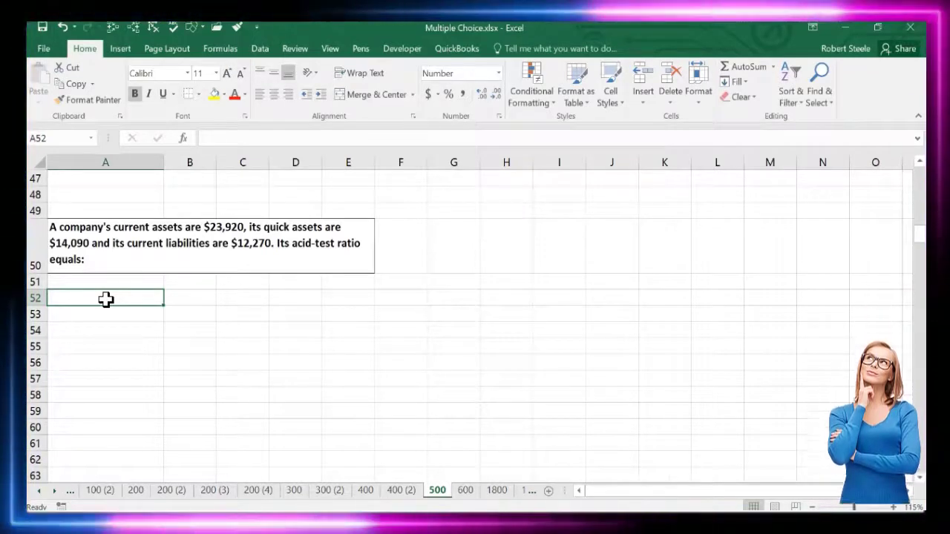
text(QAu)
key(BackSpace)
key(BackSpace)
key(BackSpace)
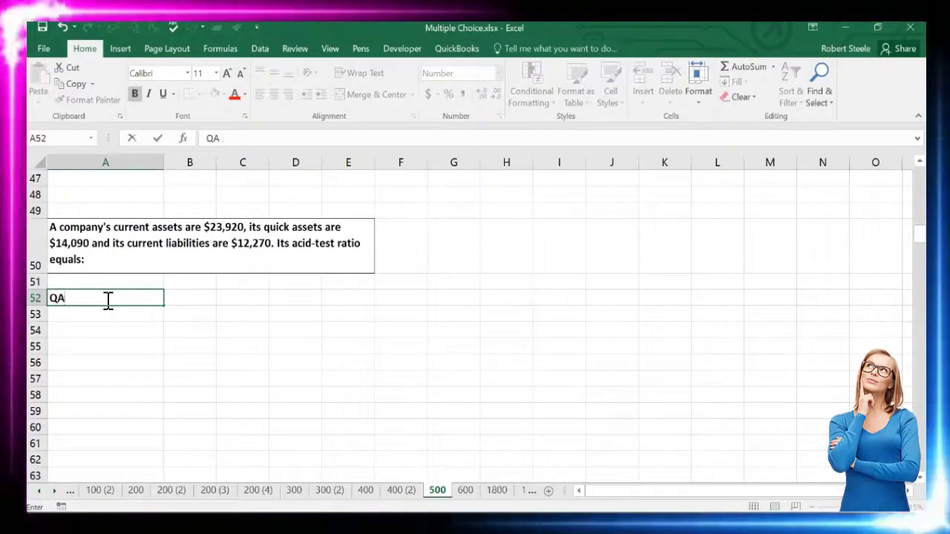
text(Q)
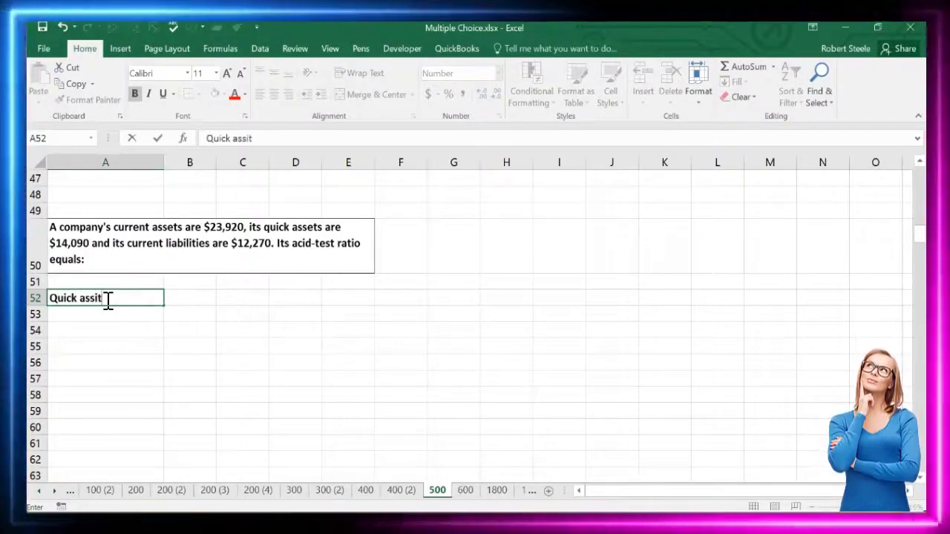
text(uick assiet)
key(Tab)
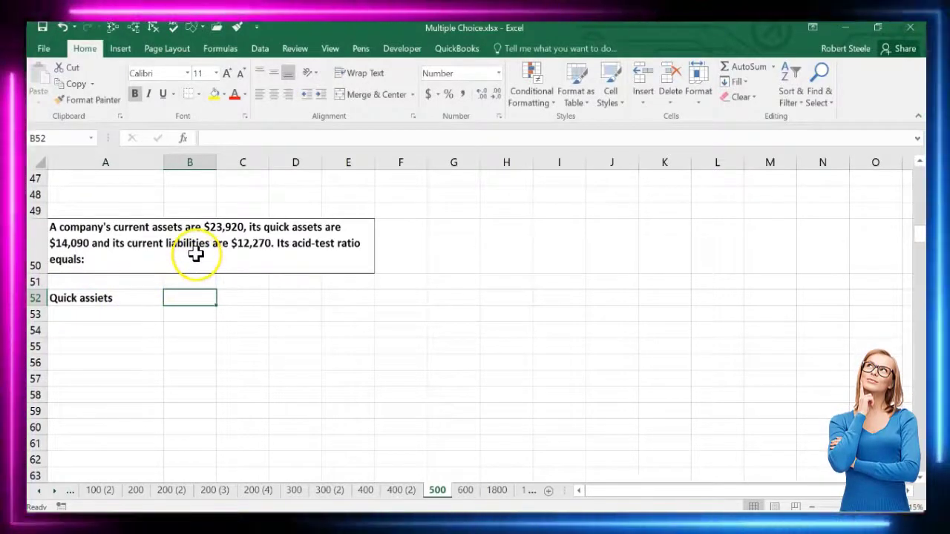
text(140)
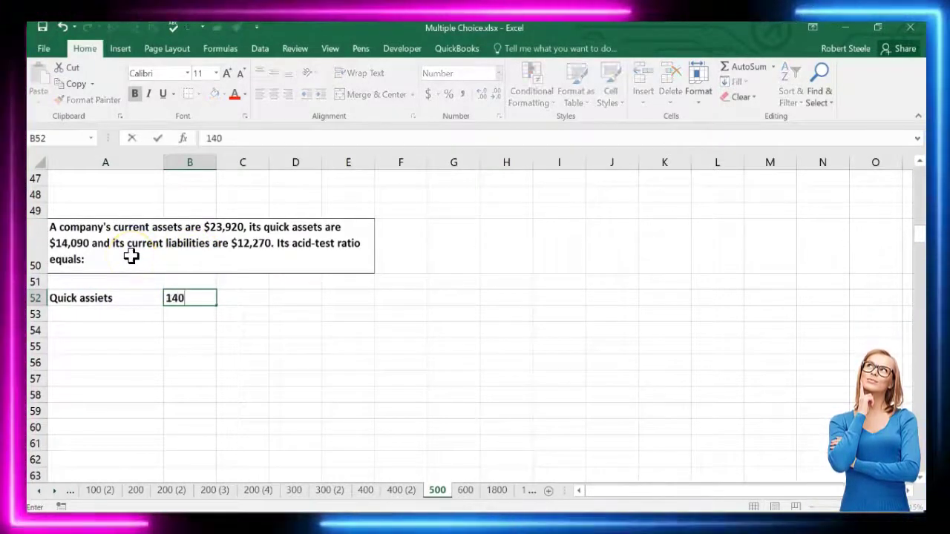
text(4,090)
key(Return)
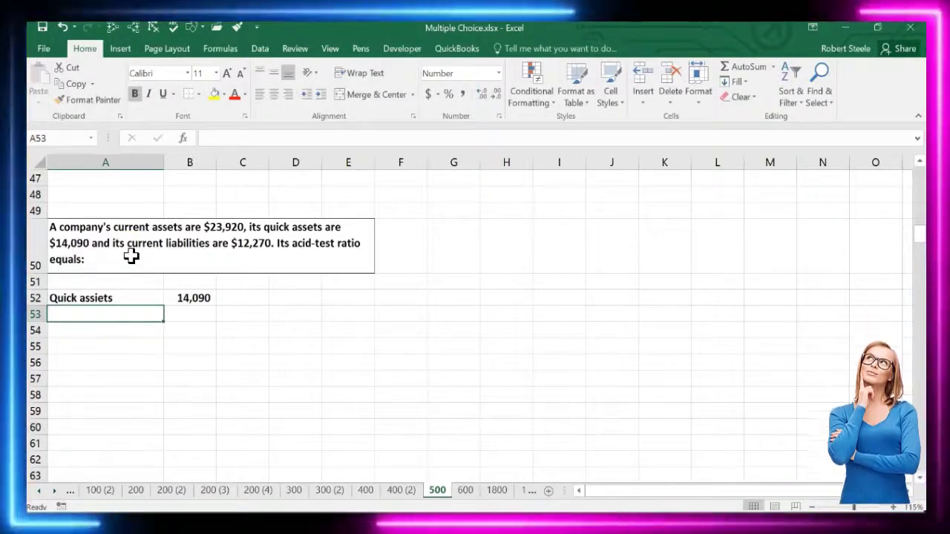
Step: Enter the label "C L" in A53 and the current liabilities of 12,270 in B53
text(C L)
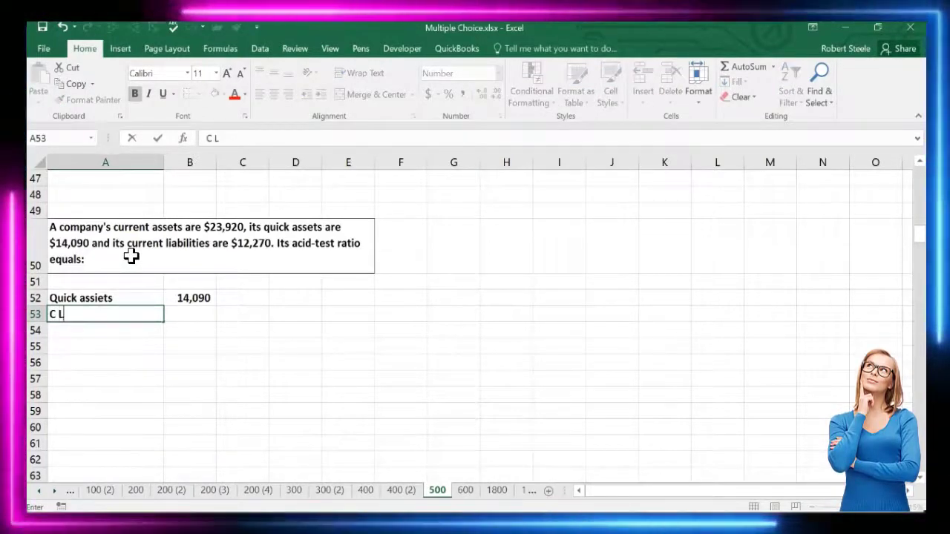
key(Tab)
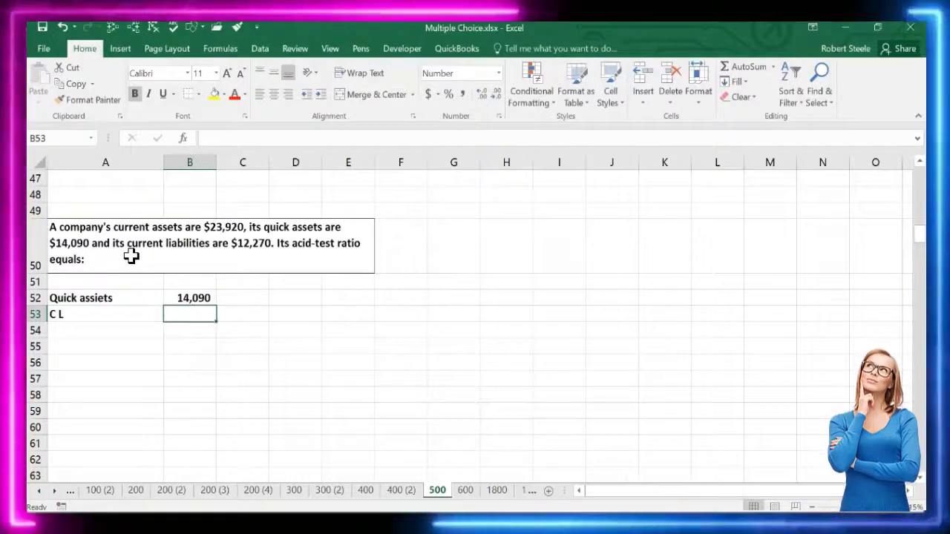
text(12,270)
key(Return)
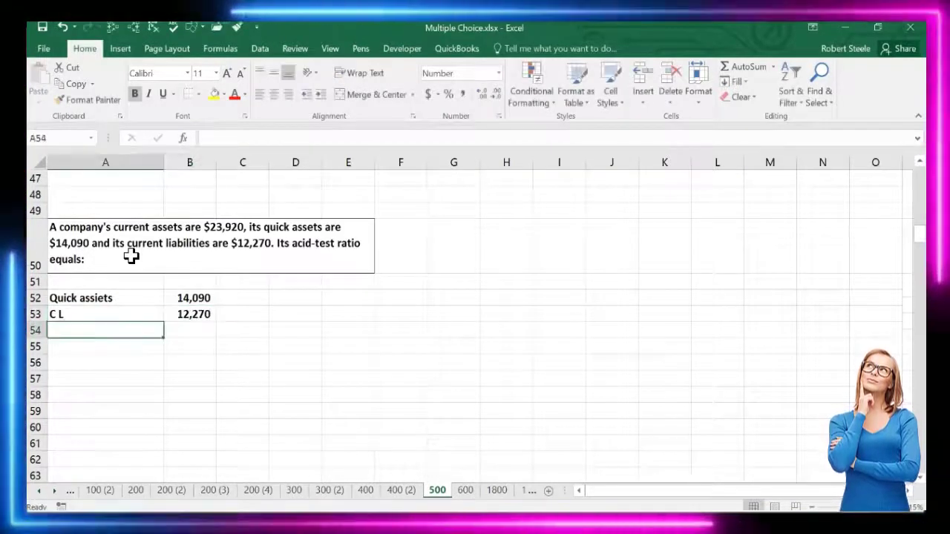
Step: Calculate the acid-test ratio in B55 with the formula =B52/B53
key(Right)
key(Down)
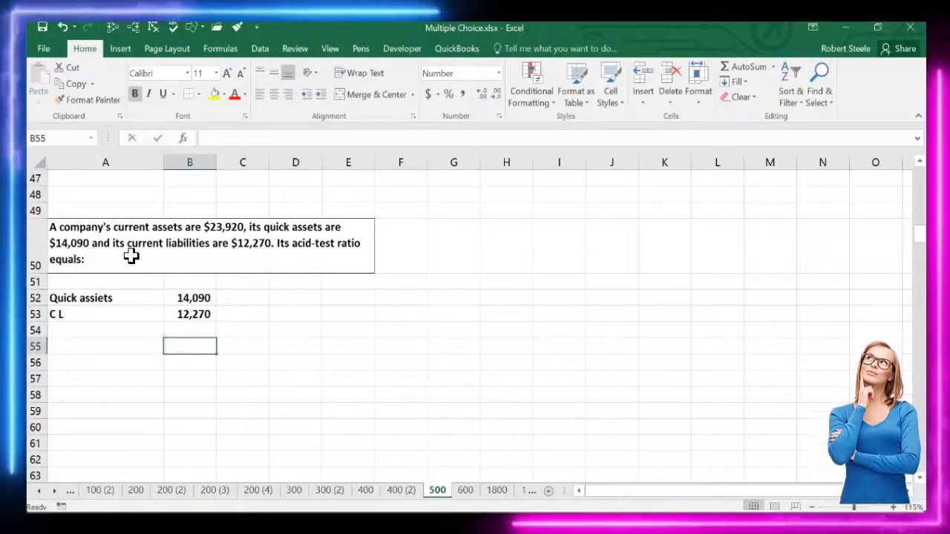
text(=)
click(191, 298)
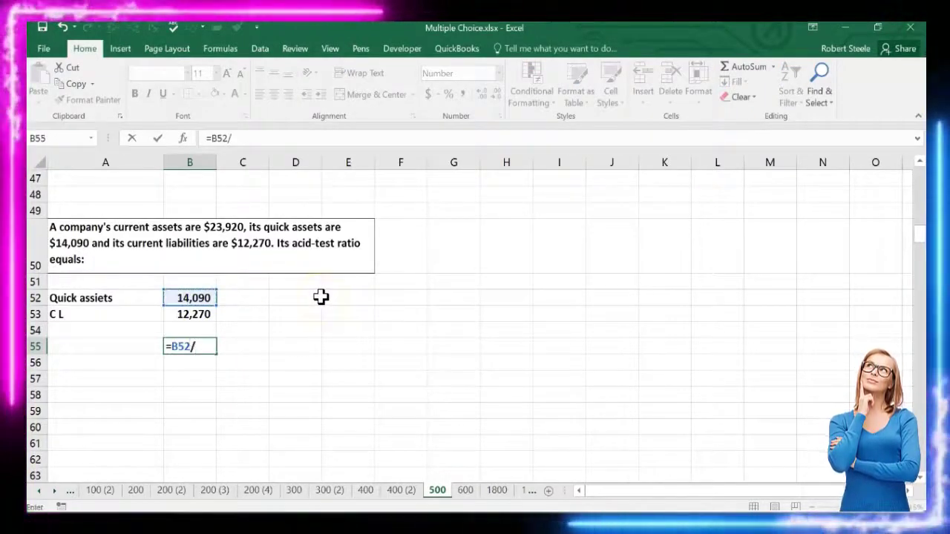
text(/)
click(216, 314)
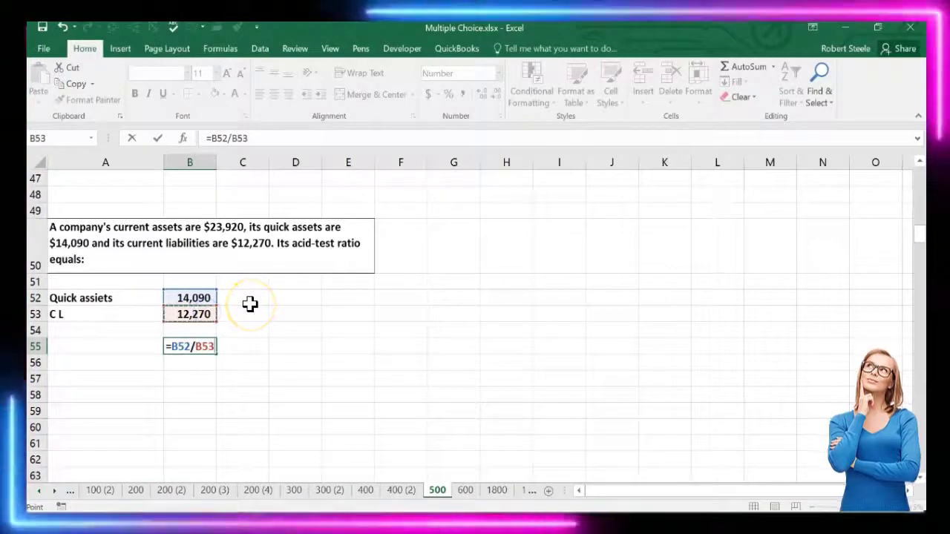
key(Return)
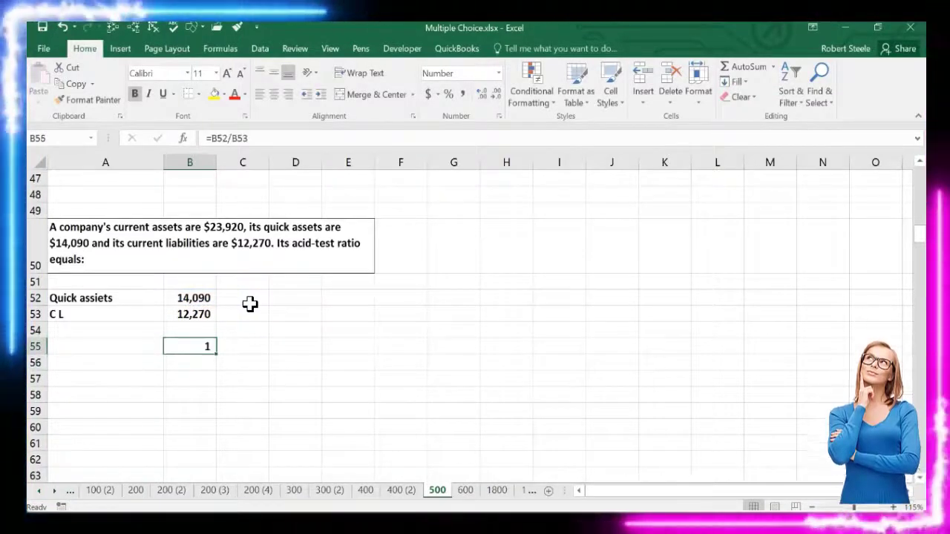
Step: Format the ratio in B55 to two decimals, briefly trying a third decimal place
click(480, 97)
click(481, 98)
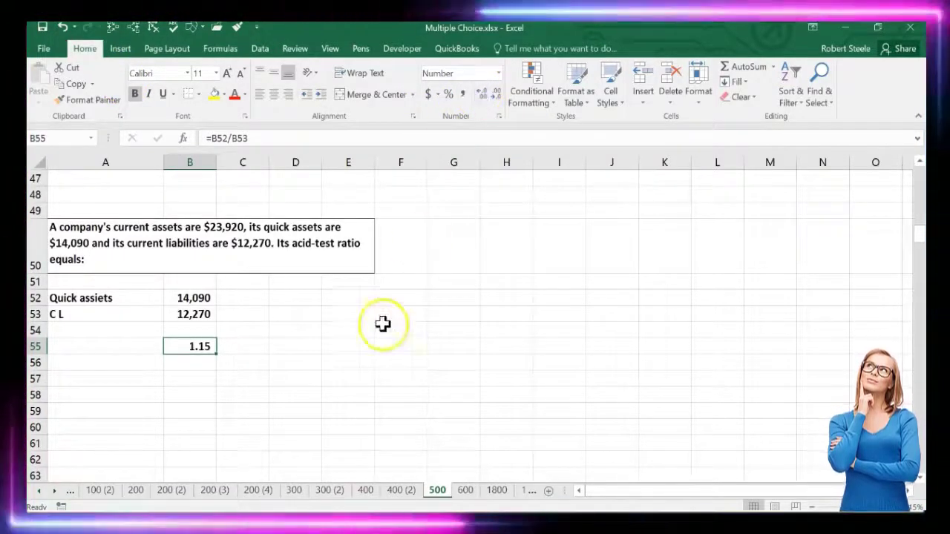
click(483, 96)
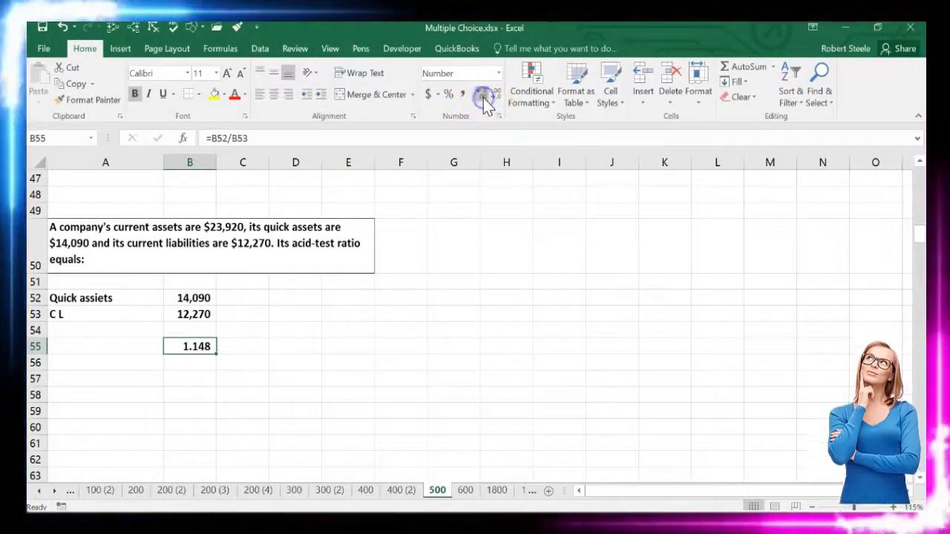
click(496, 97)
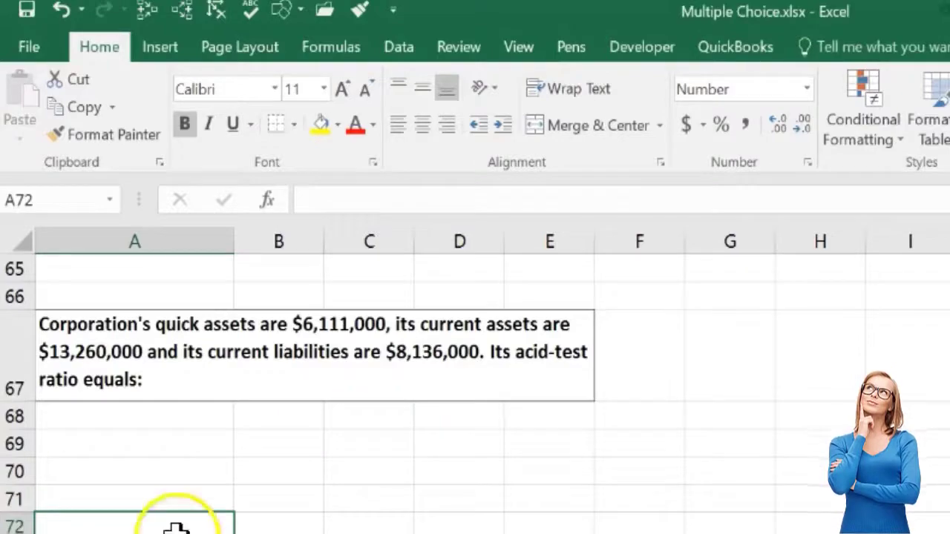
Step: Below the corporation question in row 67, enter "Quick assets" in A69 and 6,111,000 in B69
click(153, 447)
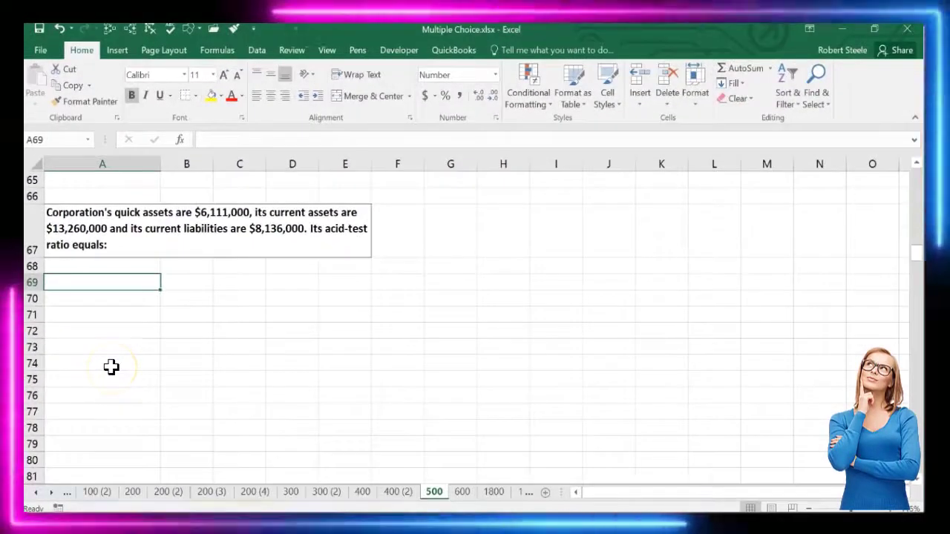
text(Qui)
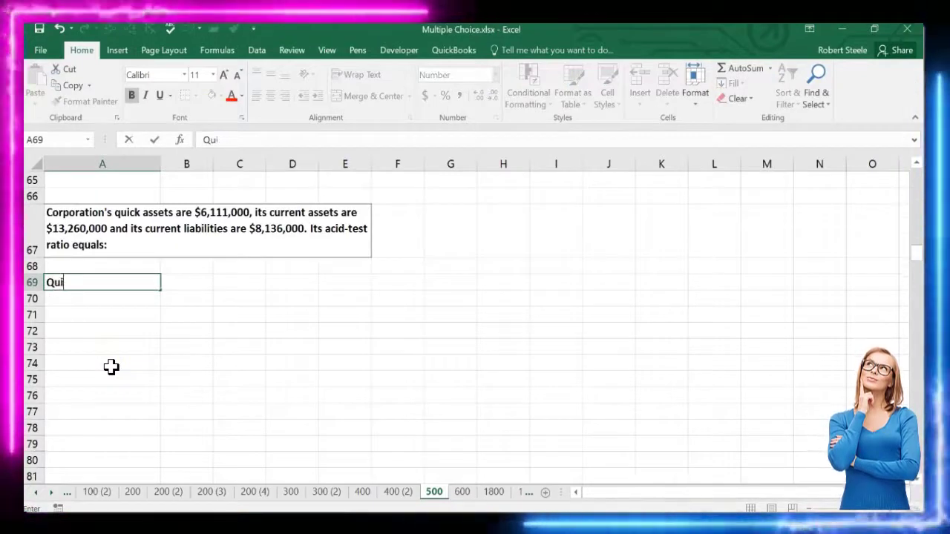
text(ck assets)
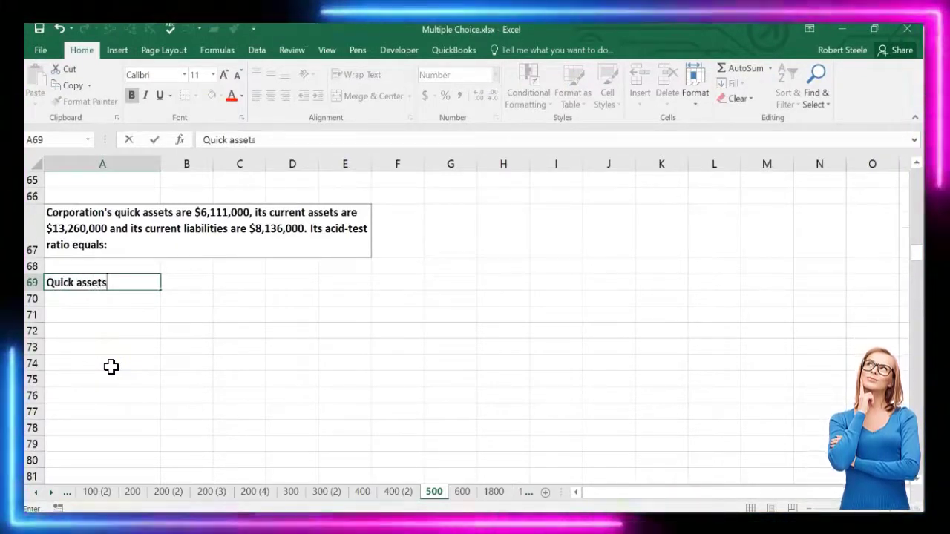
key(Tab)
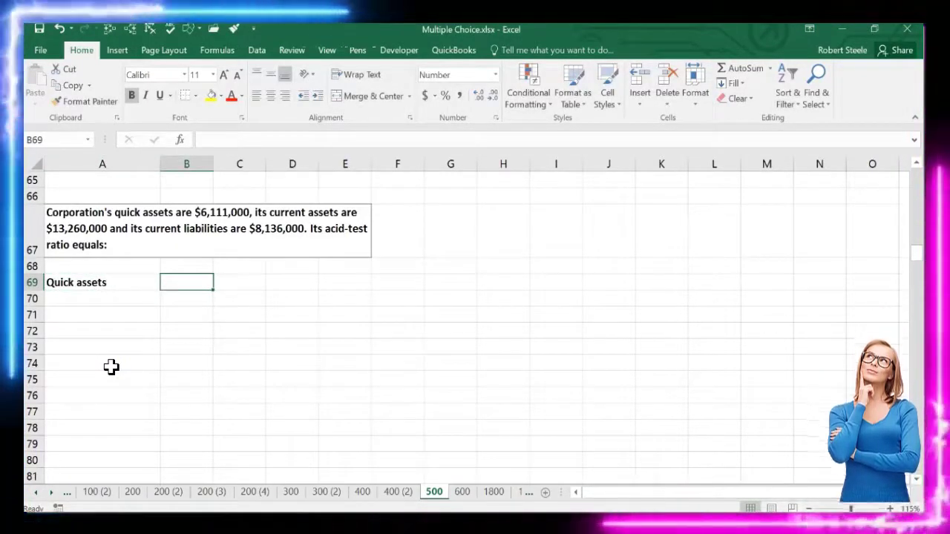
text(6,111,)
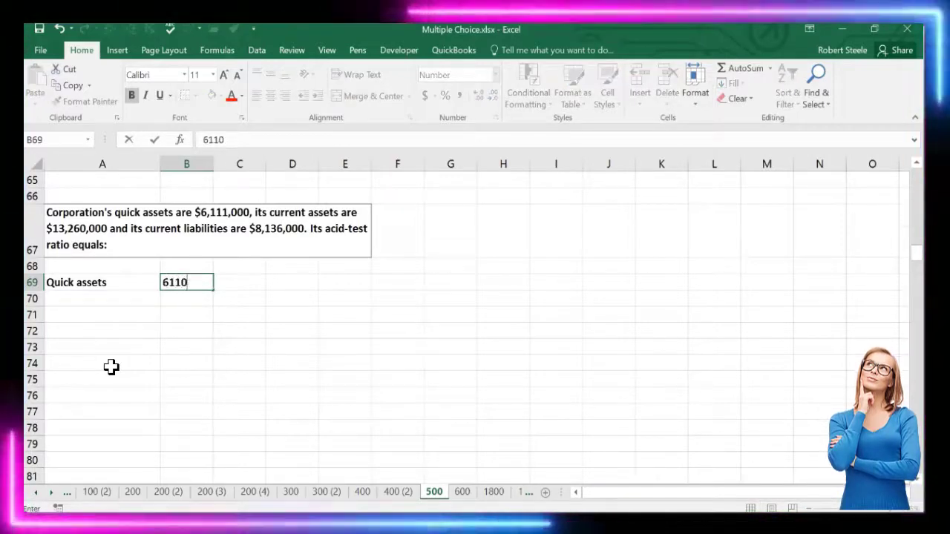
text(000)
key(Return)
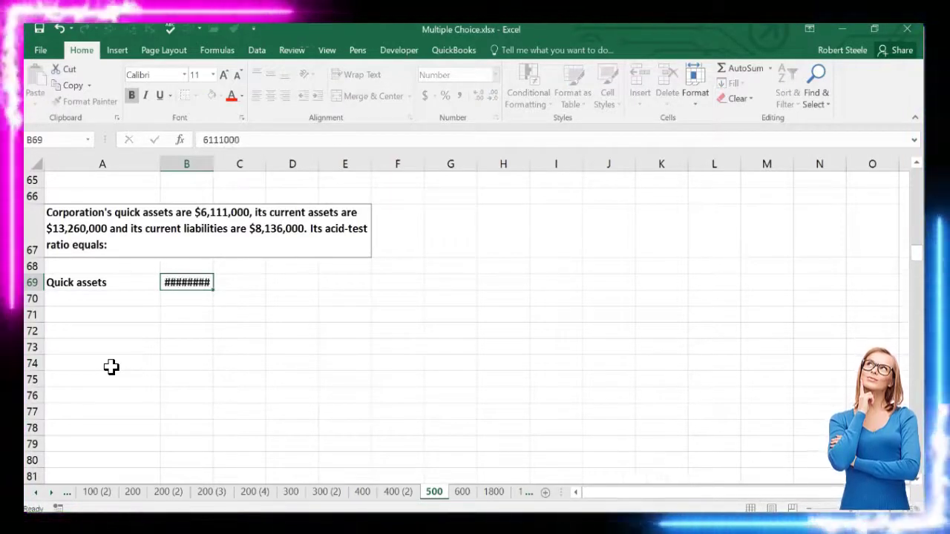
Step: Enter the label "C L" in A70 and the current liabilities of 8,136,000 in B70
text(C L)
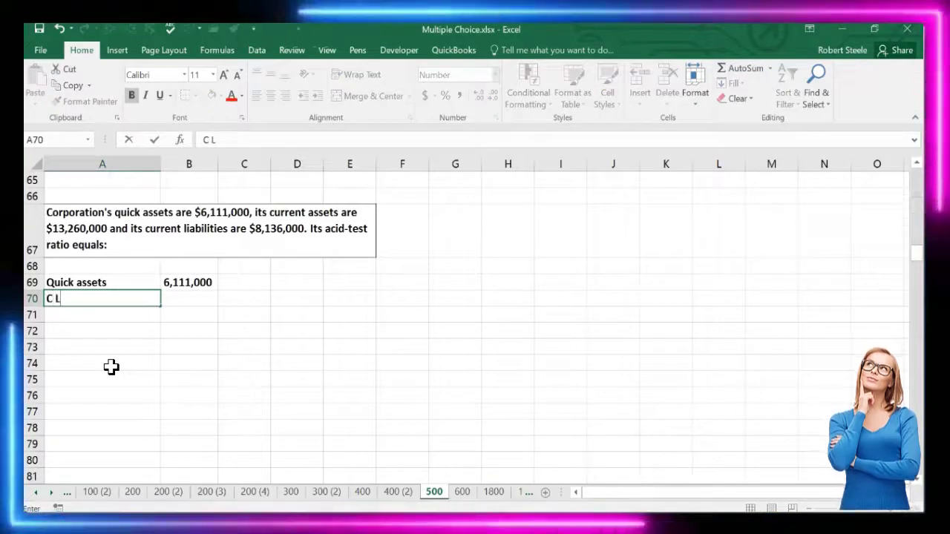
key(Tab)
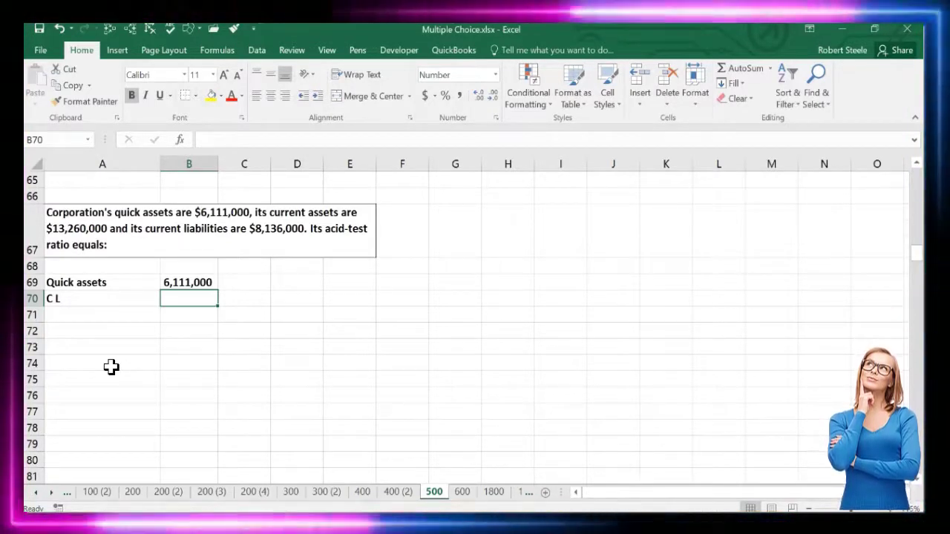
text(8,13)
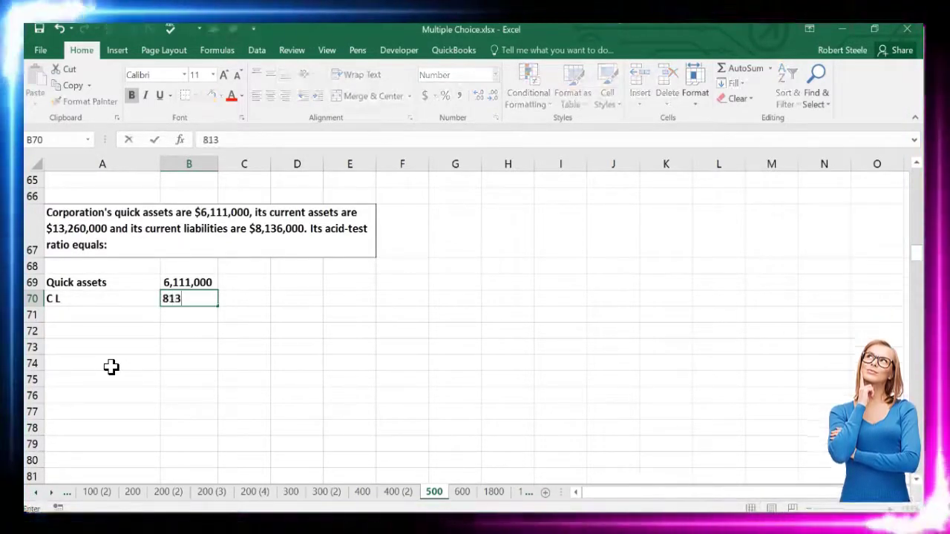
text(6,000)
key(Return)
Step: Calculate the acid-test ratio in B72 with the formula =B69/B70 and format it to two decimals
key(Down)
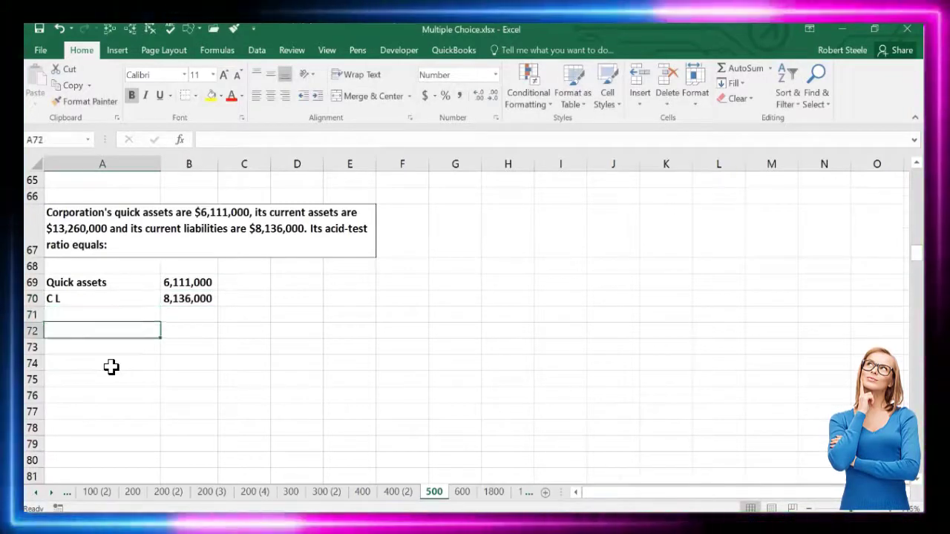
key(Right)
text(=)
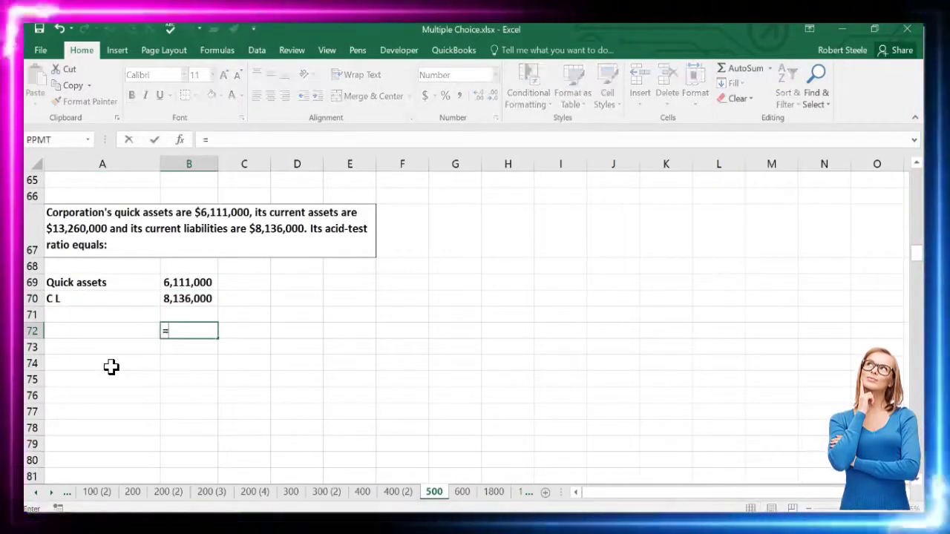
click(172, 282)
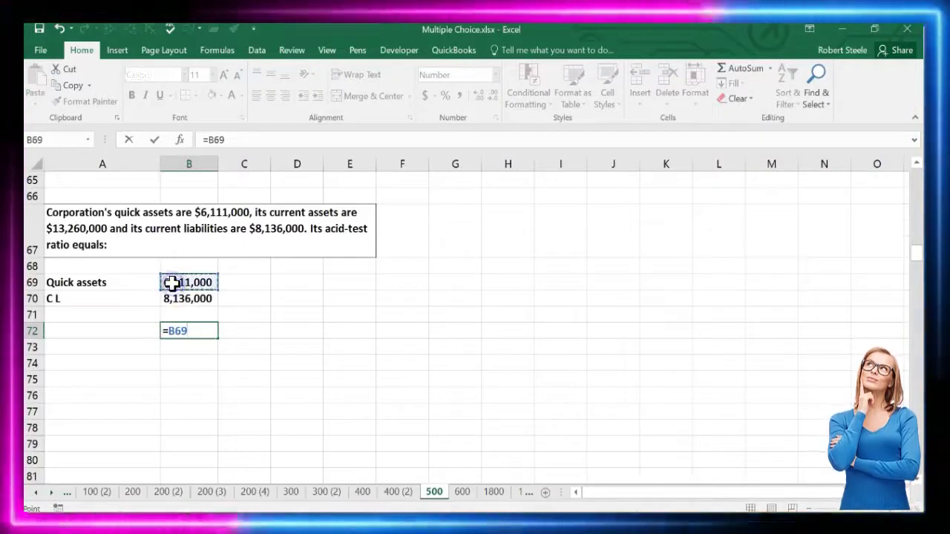
text(/)
click(173, 297)
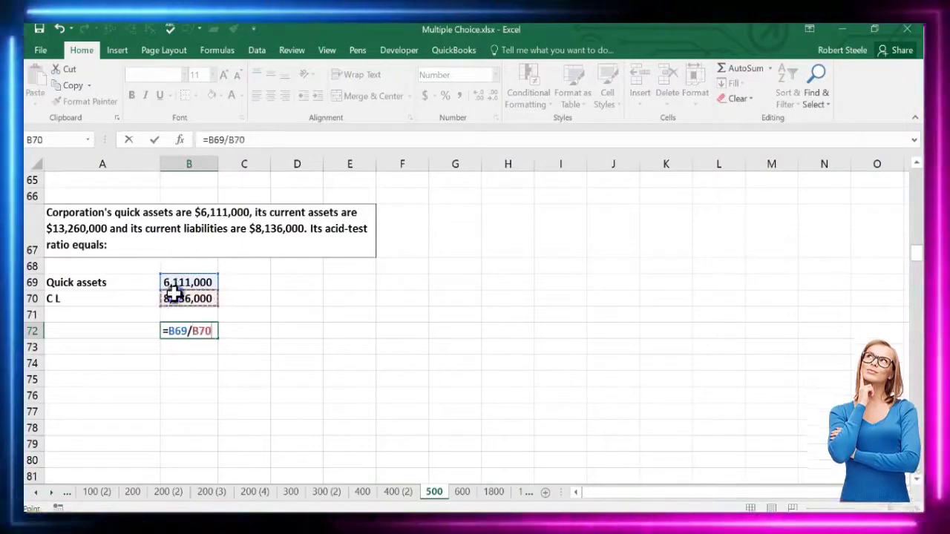
key(Return)
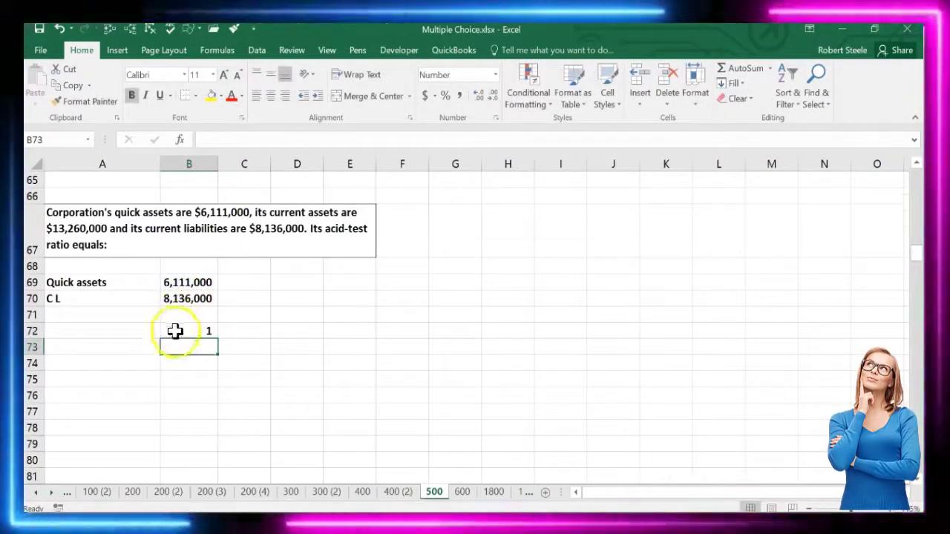
click(175, 331)
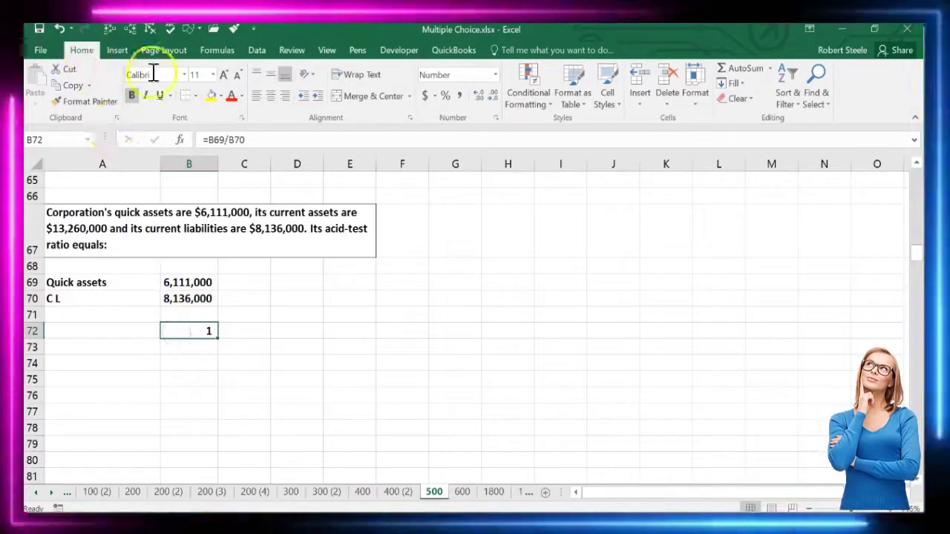
click(480, 97)
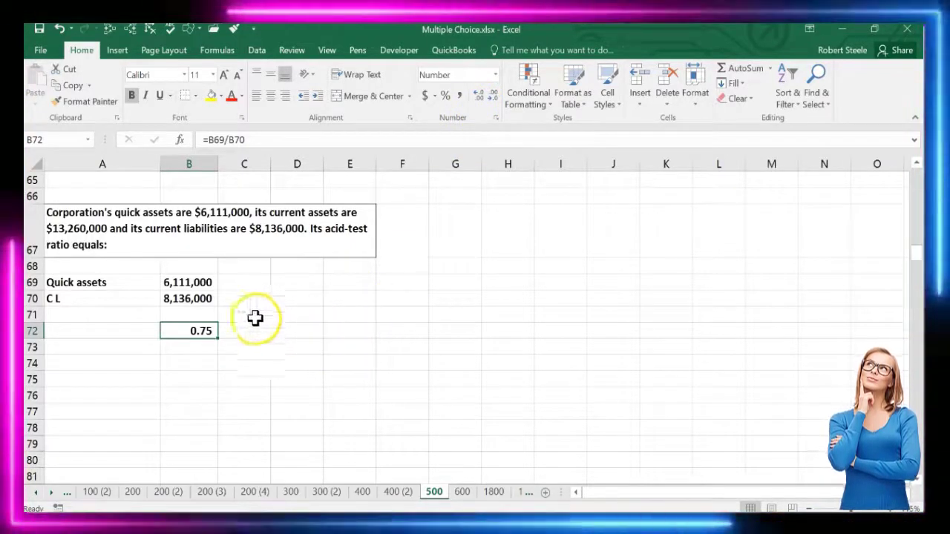
Step: Enter the figures in thousands beside the originals: 6,111 in D69 and 8,136 in D70
click(202, 298)
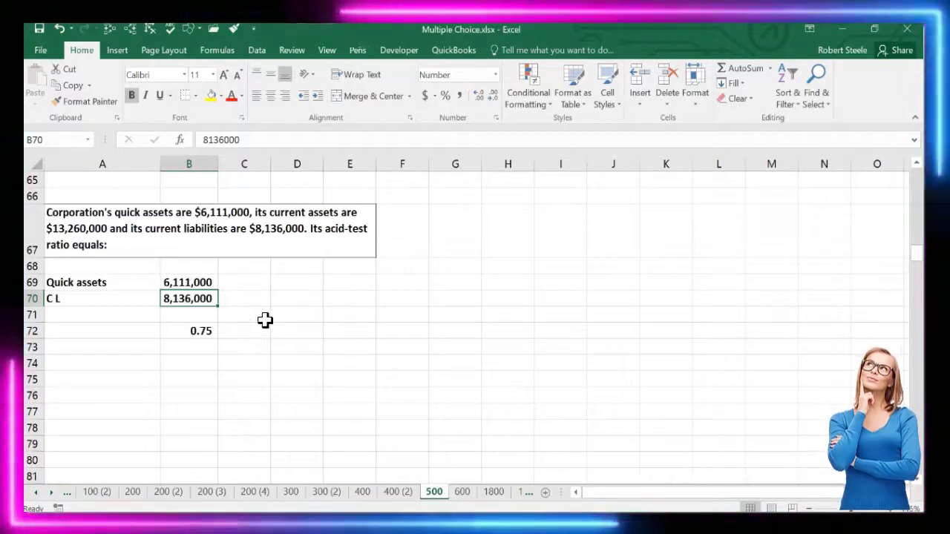
click(289, 288)
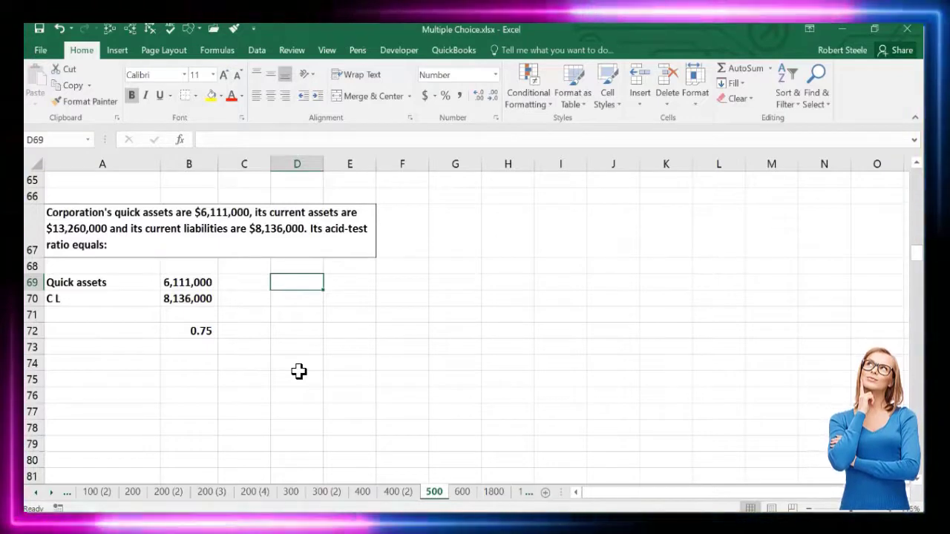
text(6,111)
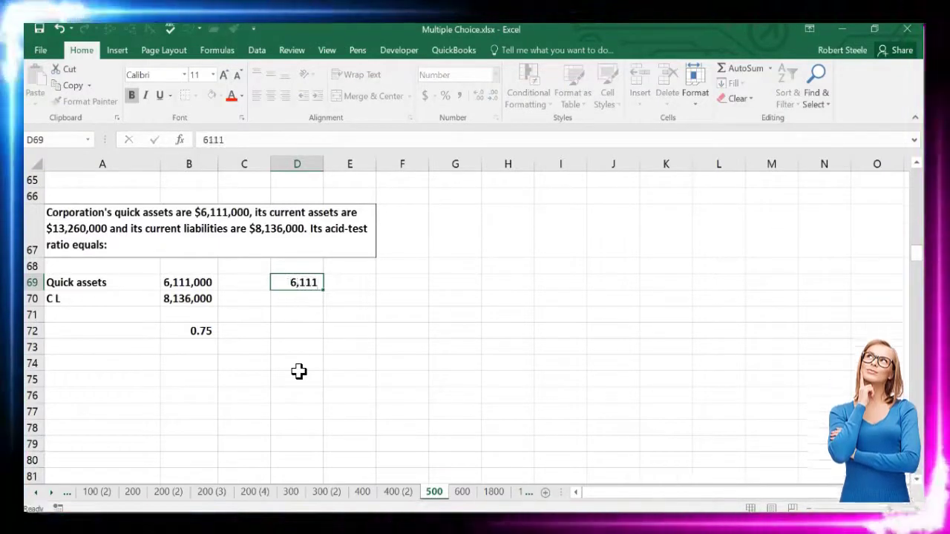
key(Return)
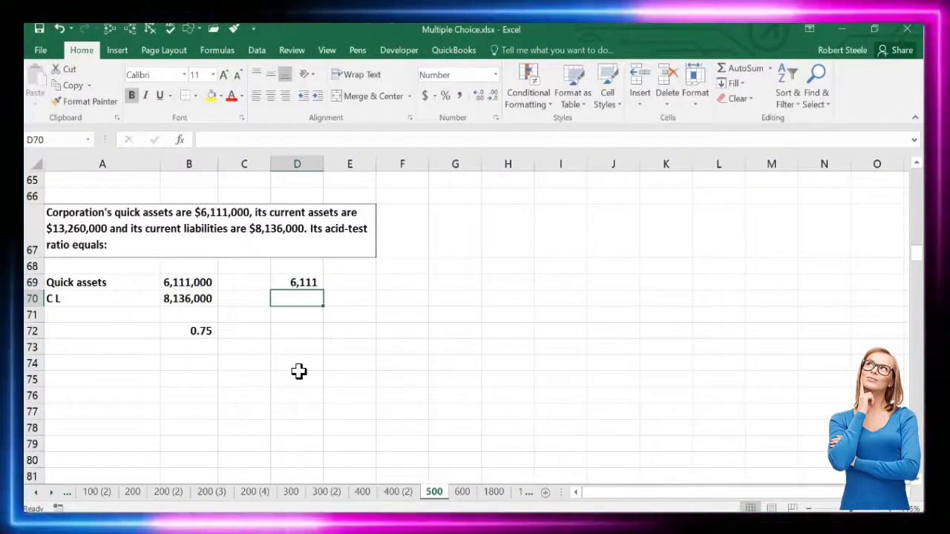
click(297, 331)
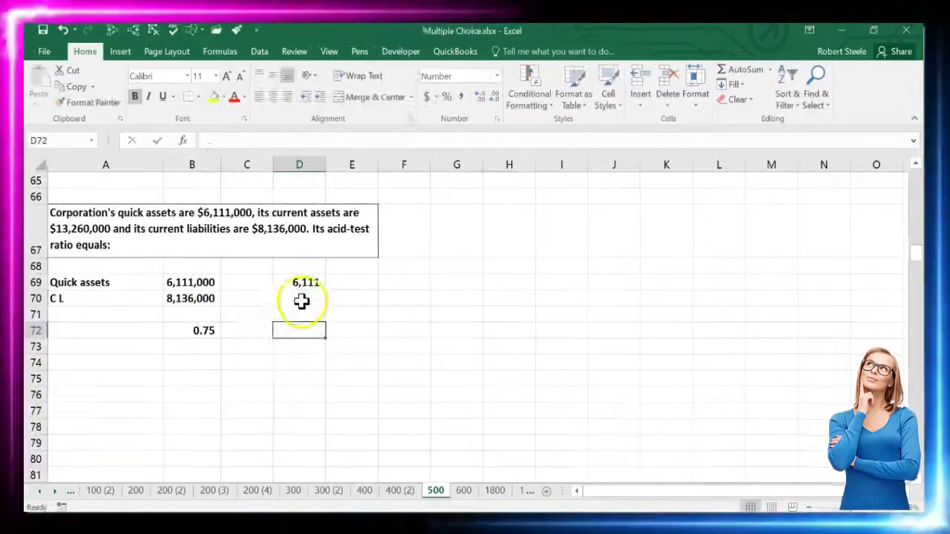
click(301, 300)
text(81)
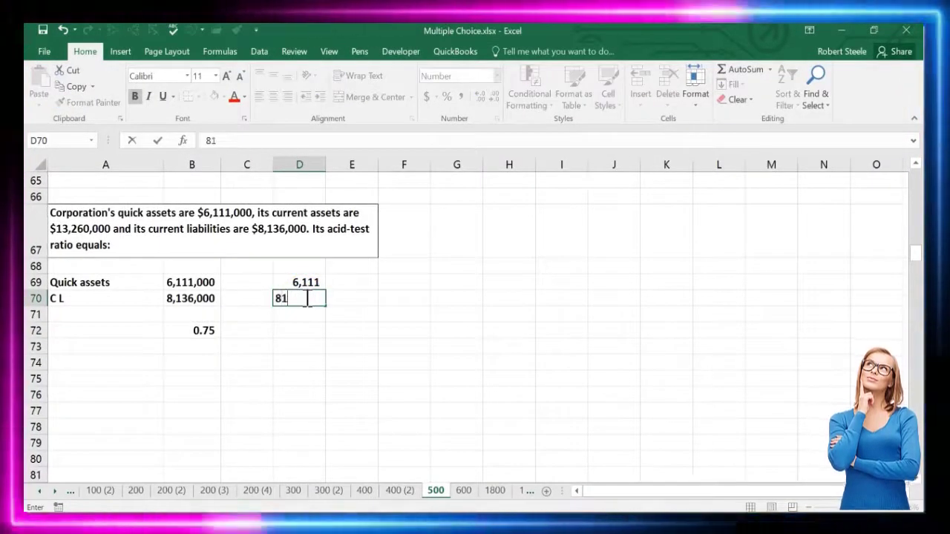
key(Return)
Step: Calculate the ratio of the shortened figures in D72 with =D69/D70 and format it to two decimals
key(Return)
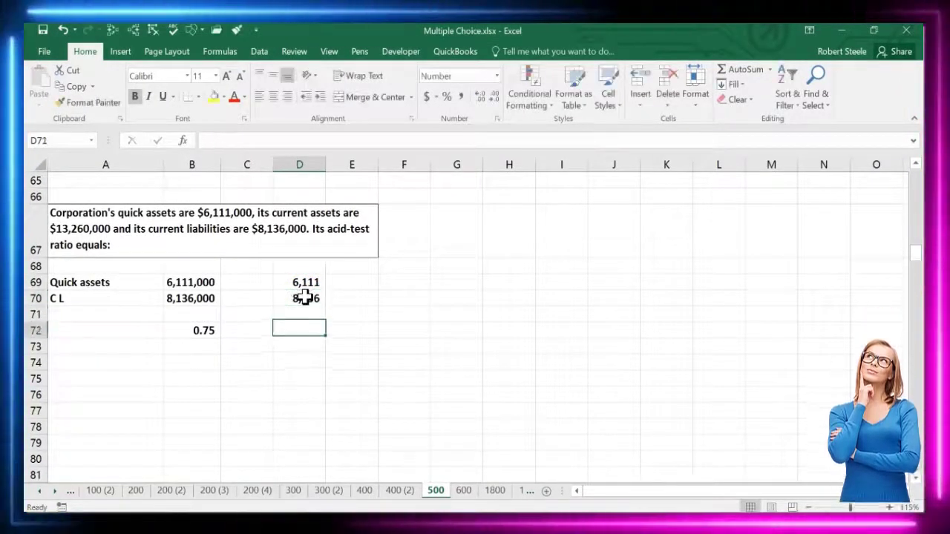
text(=)
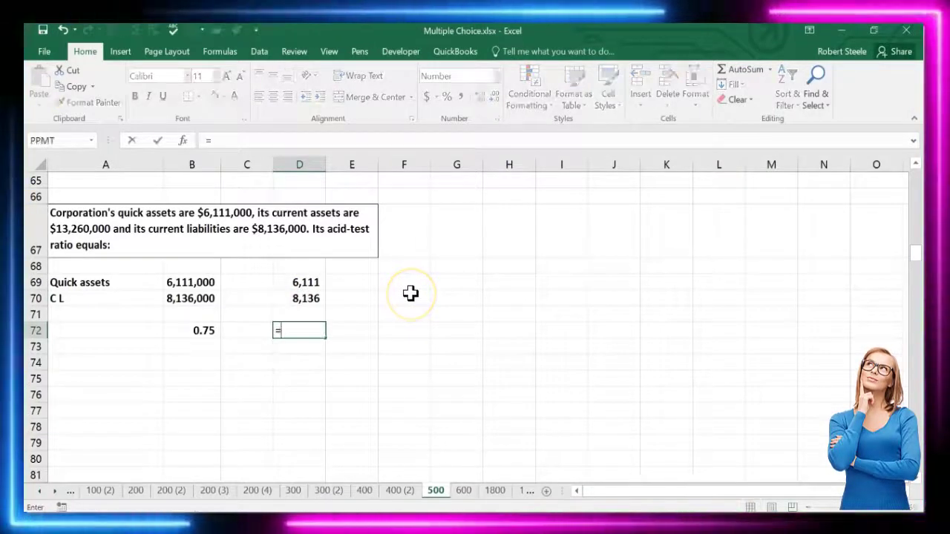
click(325, 283)
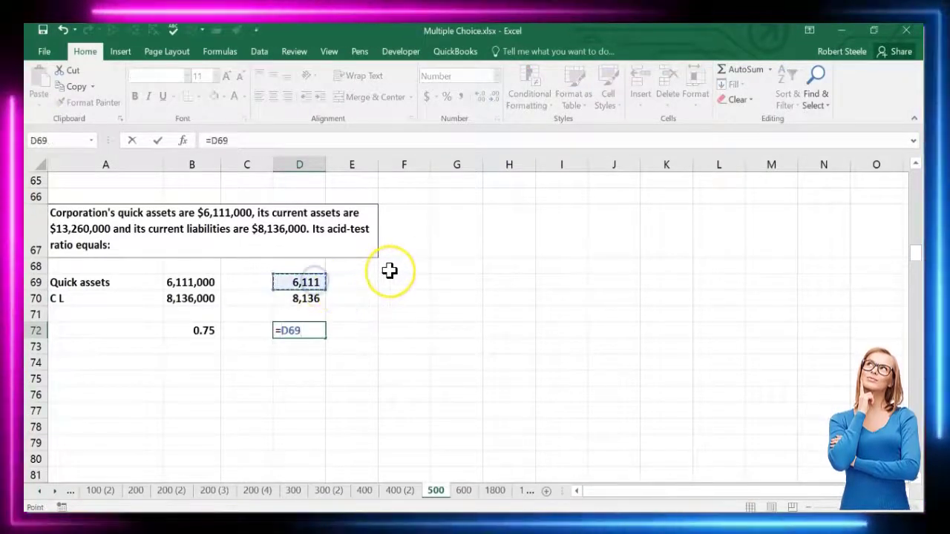
click(317, 297)
key(Return)
key(Up)
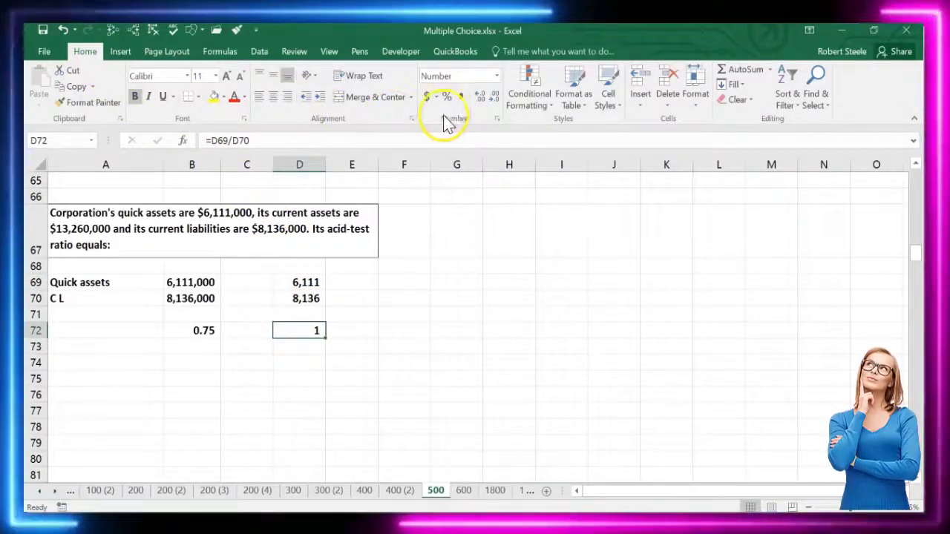
click(479, 97)
click(479, 96)
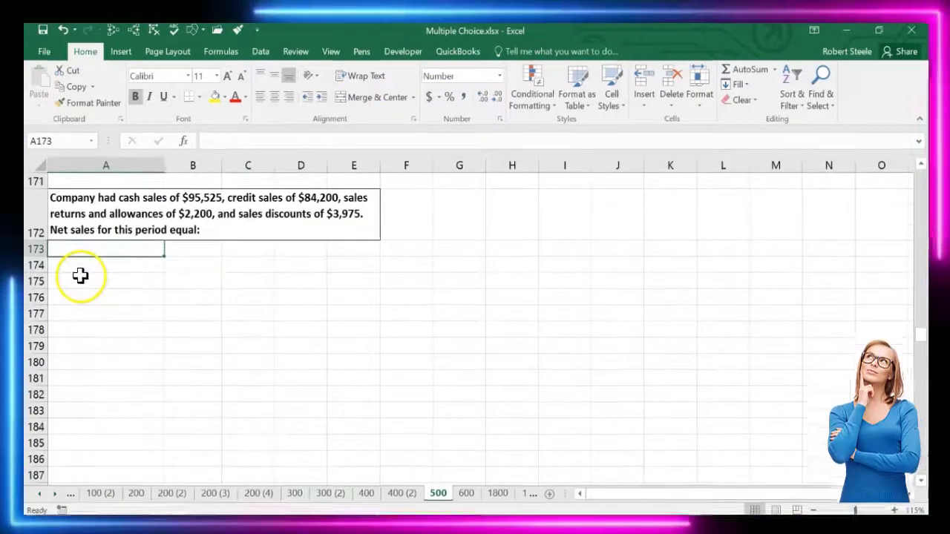
Step: Below the net sales question in row 172, enter the heading "Sales:" in A174
click(79, 275)
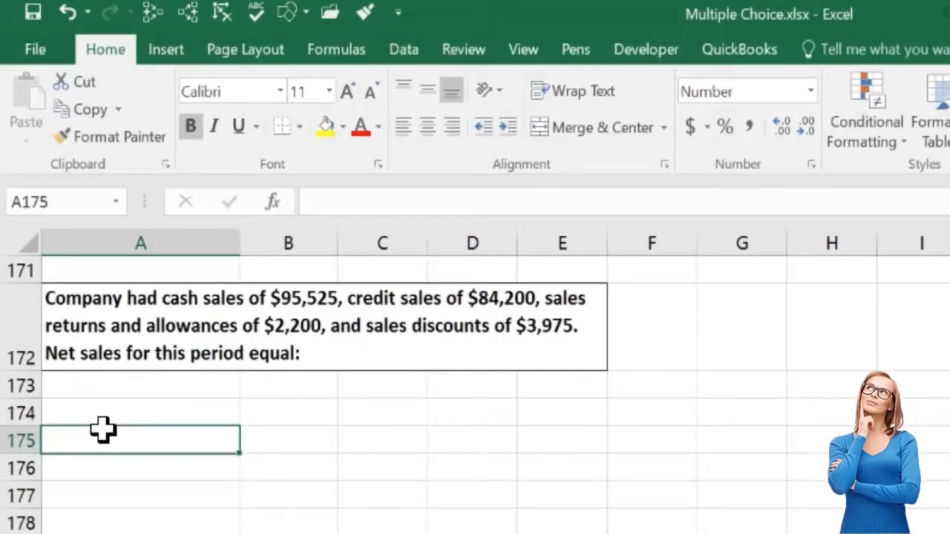
click(110, 410)
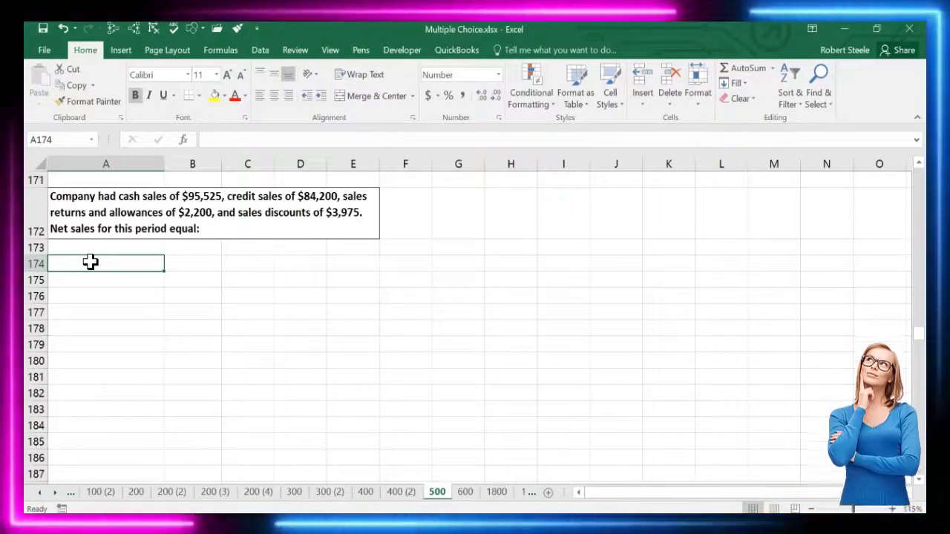
text(Sales)
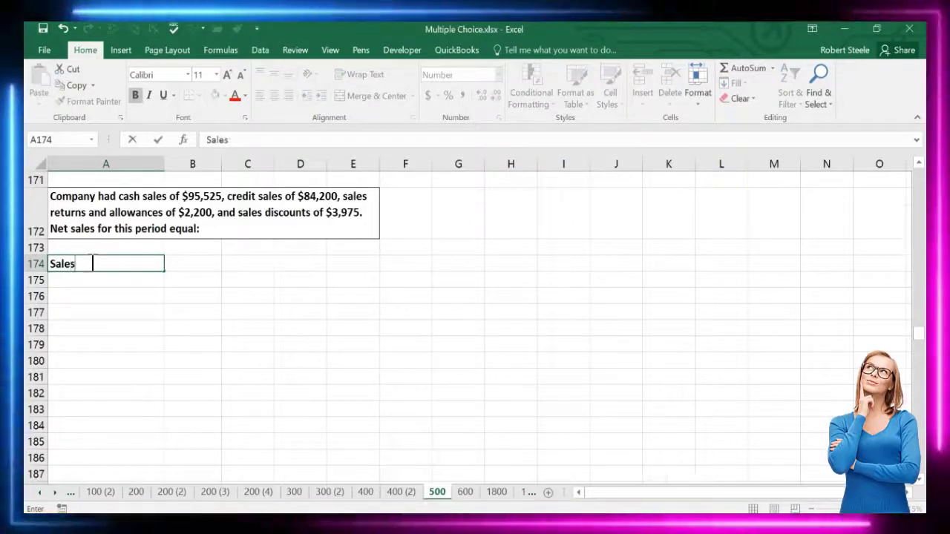
text(:)
key(Return)
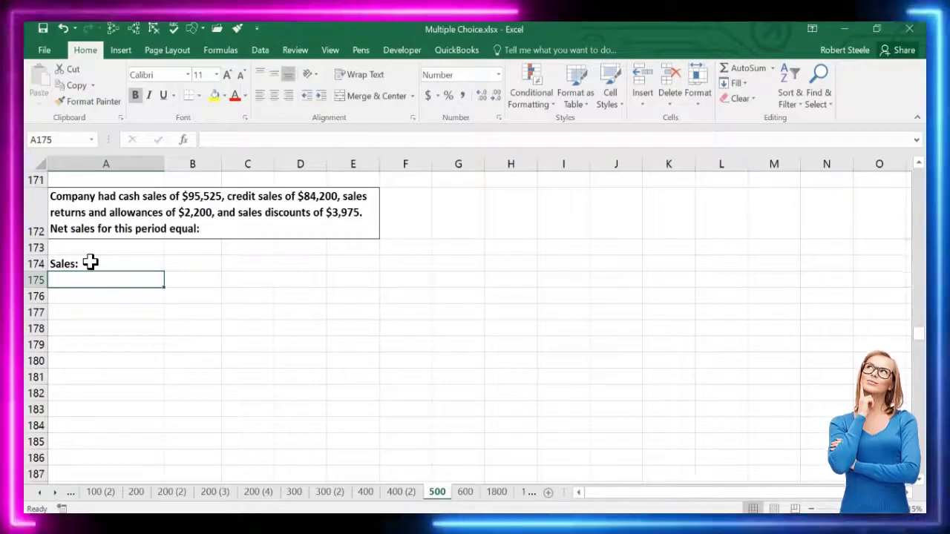
Step: Enter "Cash" with 95,525 in row 175 and "Credit sales" with 84,200 in row 176, amounts in column B
text(Cash)
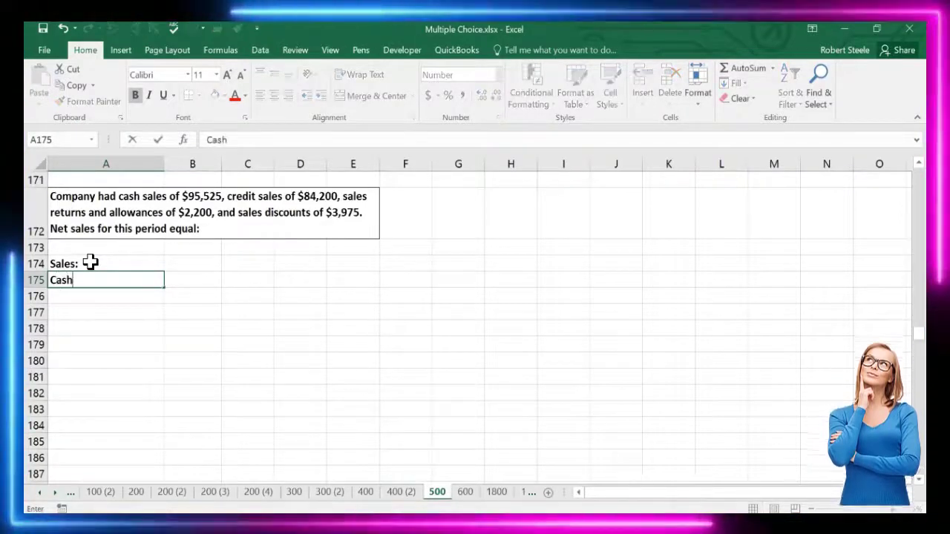
key(Tab)
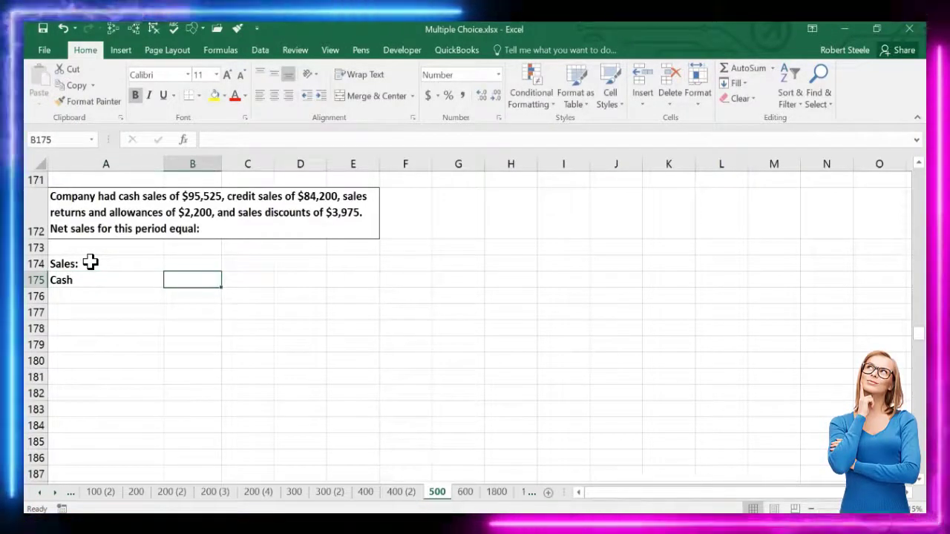
text(95525)
key(Return)
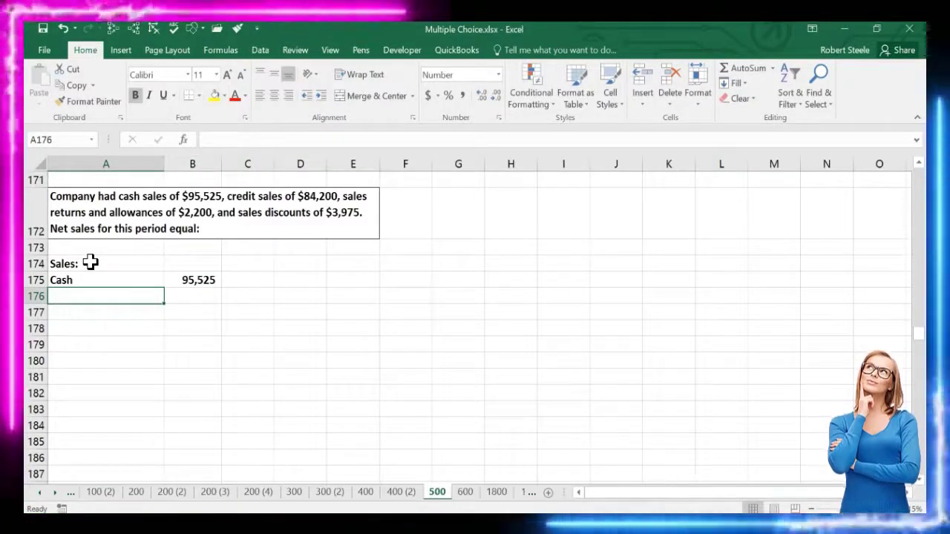
text(Credit sales)
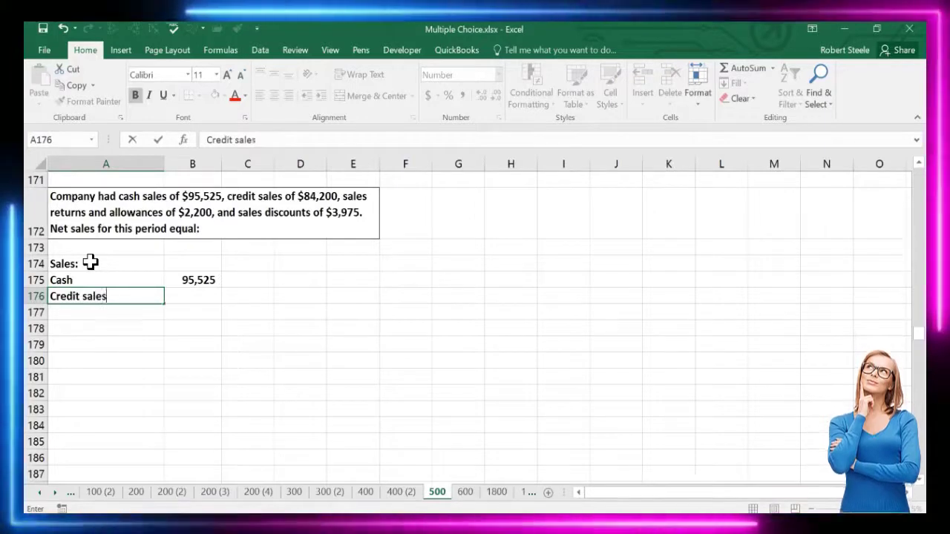
key(Tab)
text(84200)
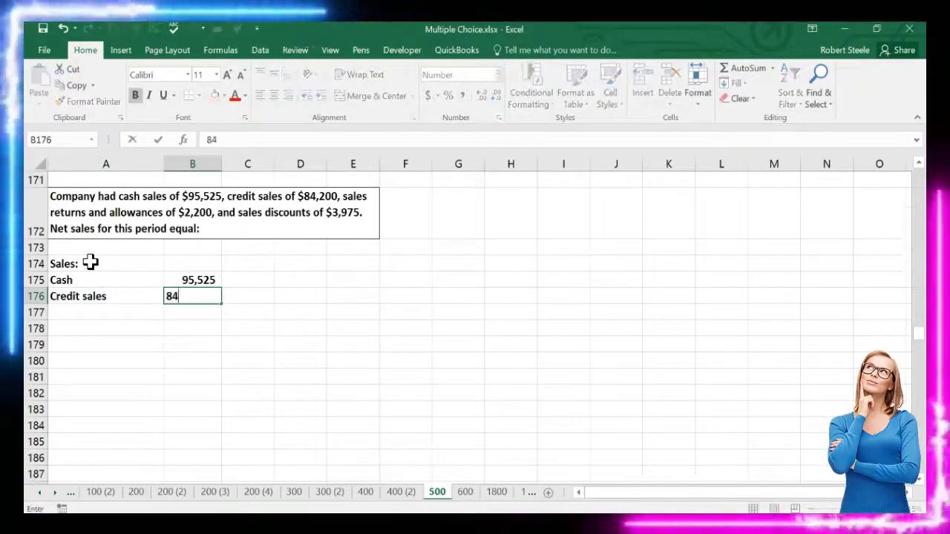
key(Return)
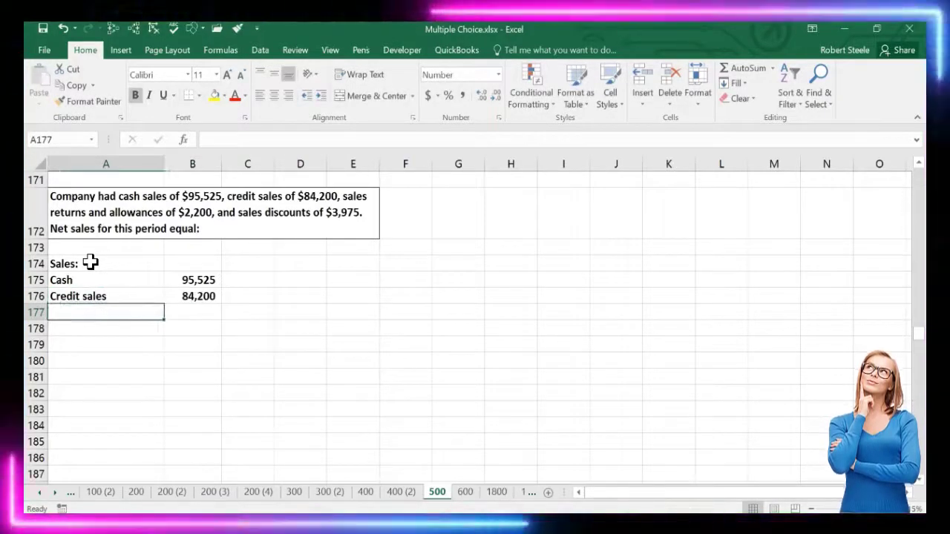
Step: Label A177 "Total sales" and add the cash and credit sales in C177 with =SUM(B175:B176)
text(Total sales)
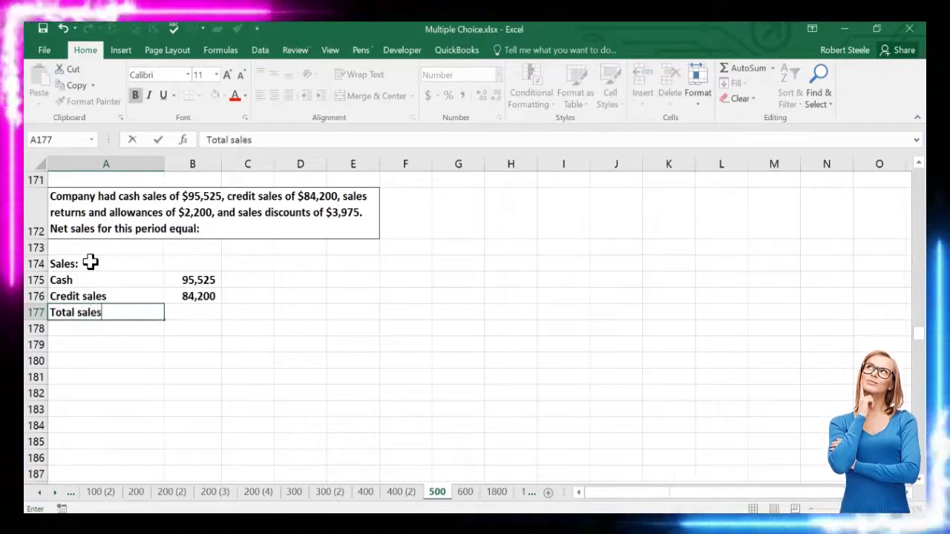
key(Tab)
key(Tab)
text(=sum()
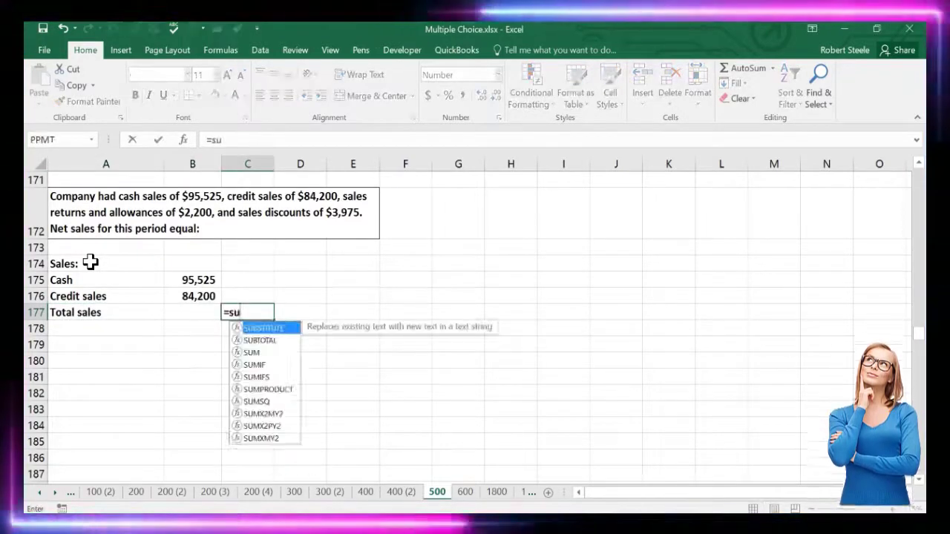
key(Up)
key(Left)
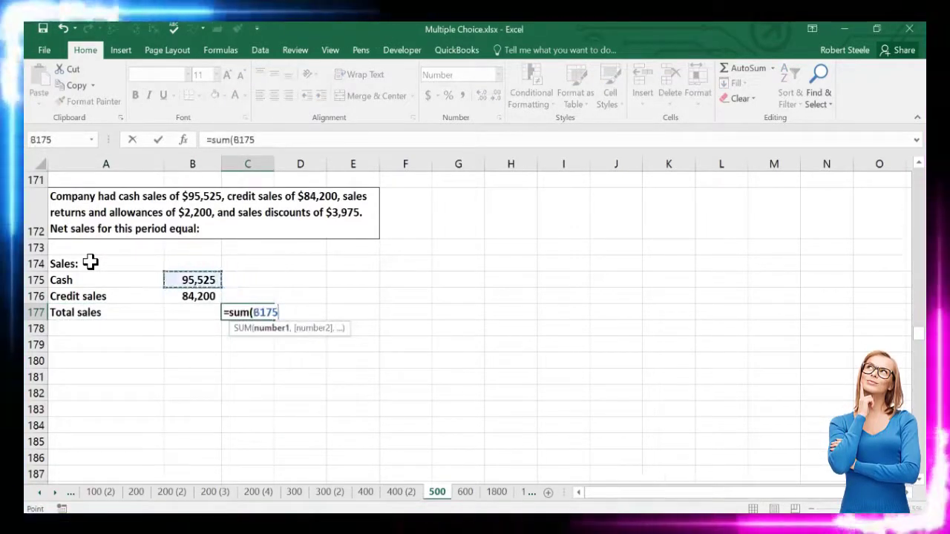
key(shift+Down)
key(Return)
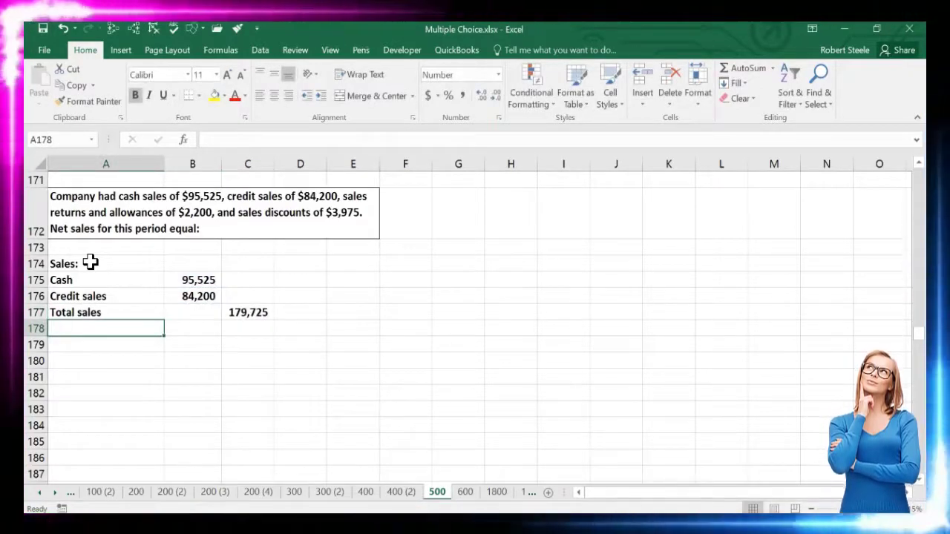
Step: Enter "S R & A" in A178 with -2200 in C178 as the sales returns and allowances deduction
text(S R & A)
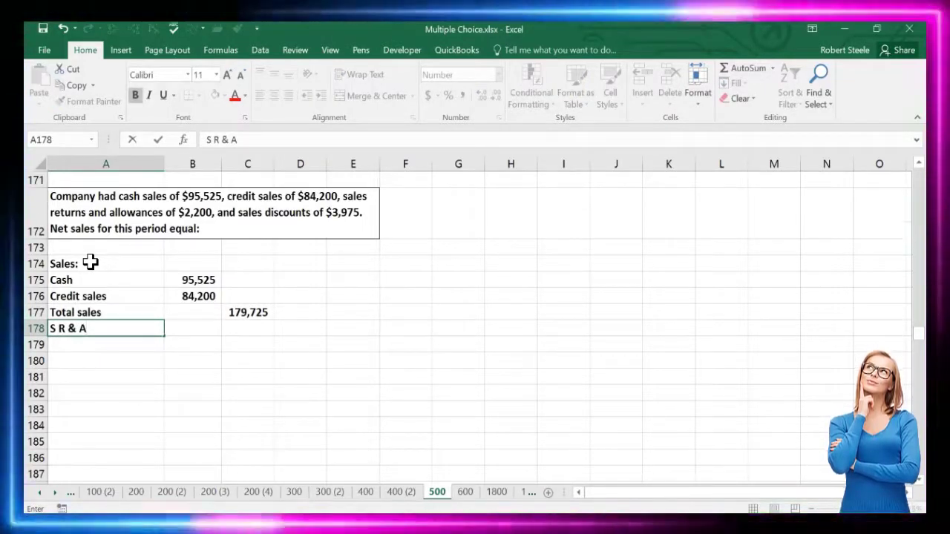
key(Tab)
key(Tab)
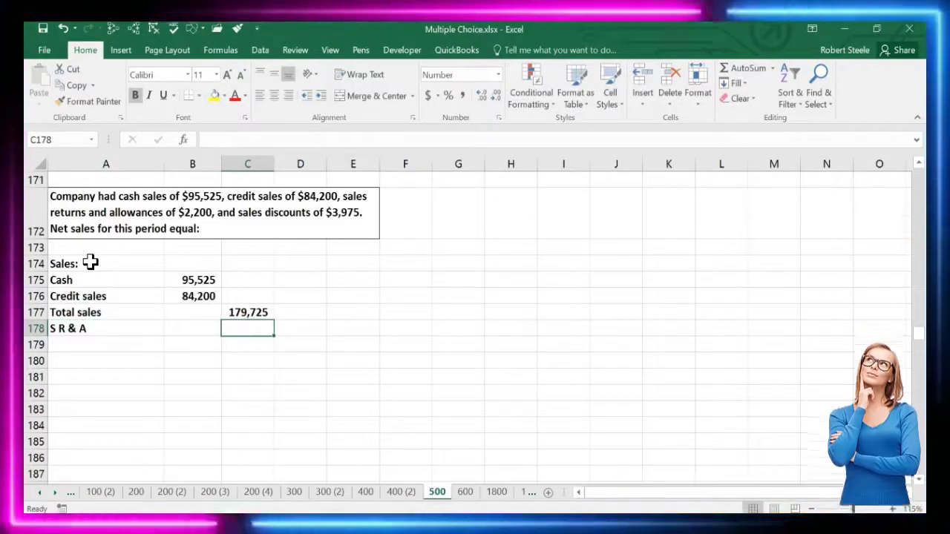
text(-22)
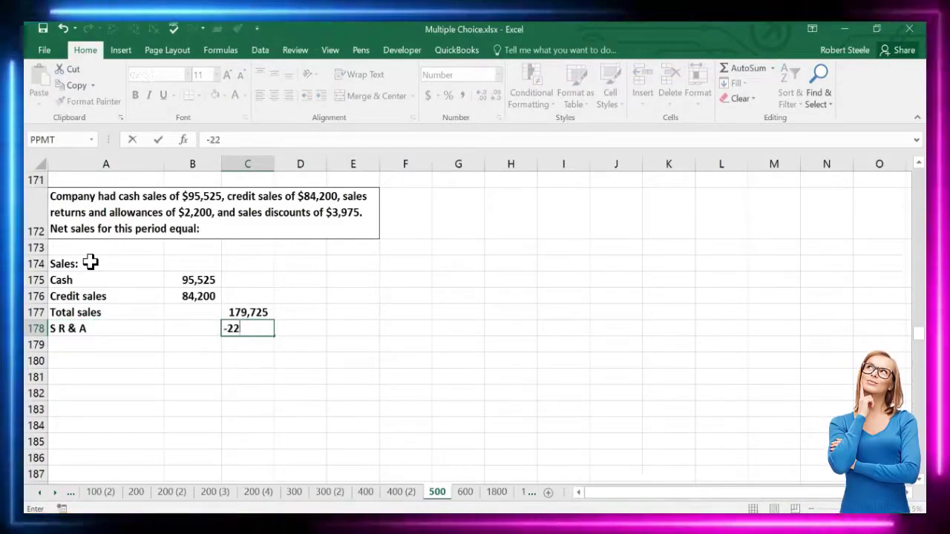
text(00)
key(Return)
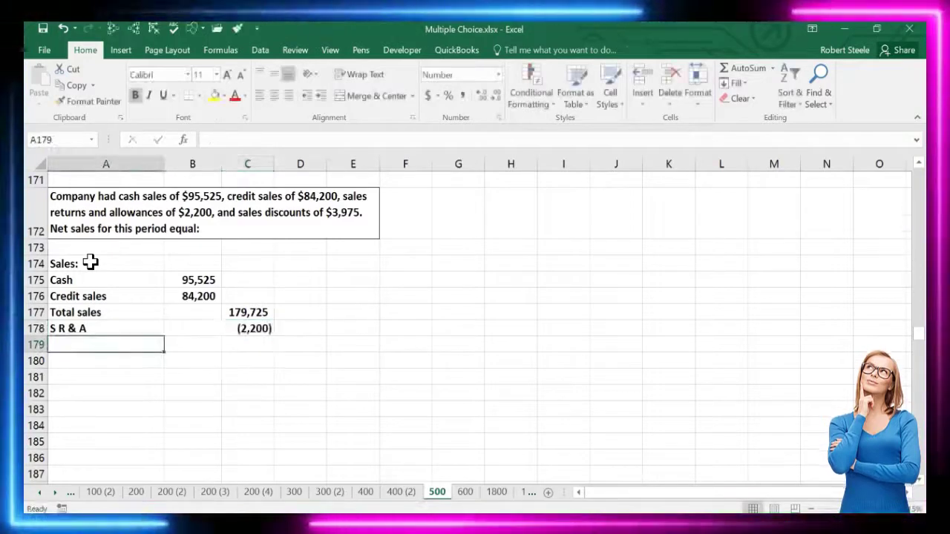
Step: Enter "Sales discount" in A179 with -3975 in C179
text(Sales:)
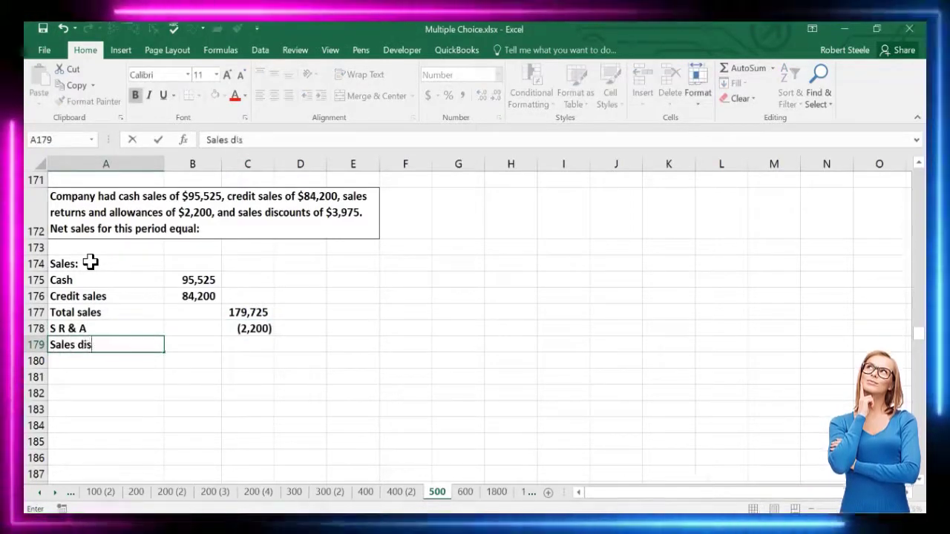
key(Tab)
key(Tab)
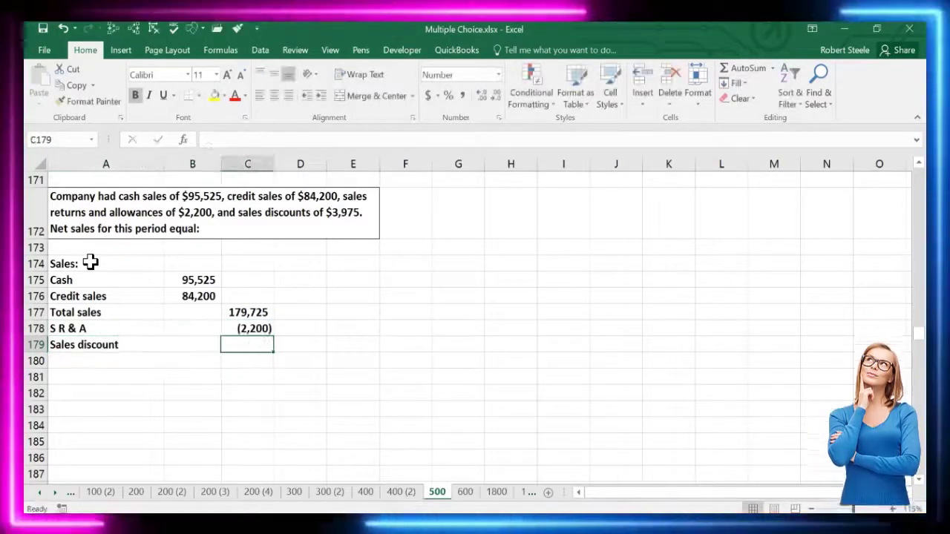
text(-397)
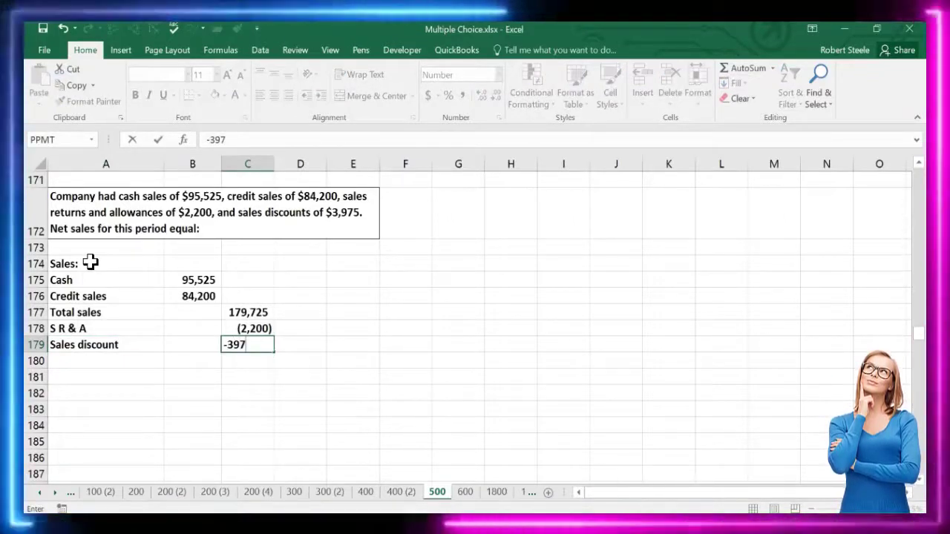
text(5)
key(Return)
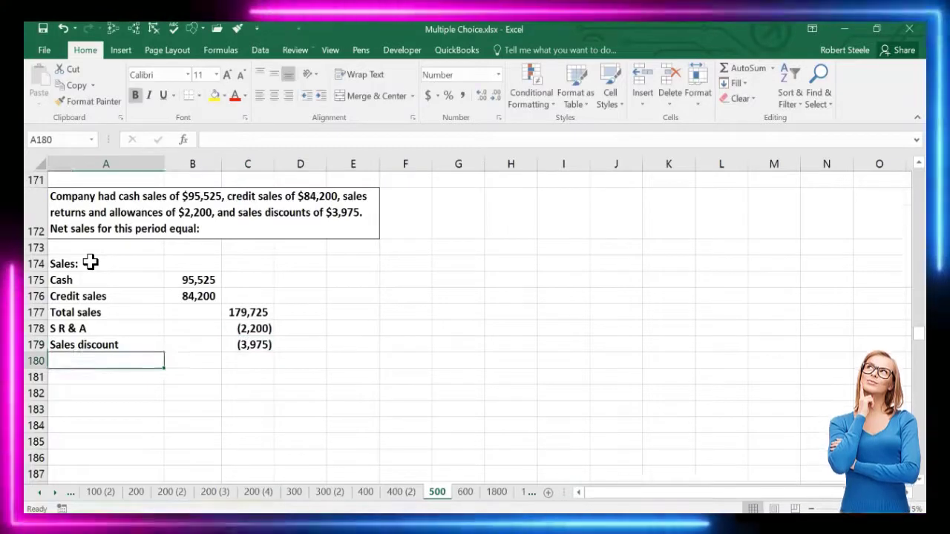
Step: Label A180 "Net sales" and total the sales and deductions in C180 with =SUM(C177:C179)
text(Net s)
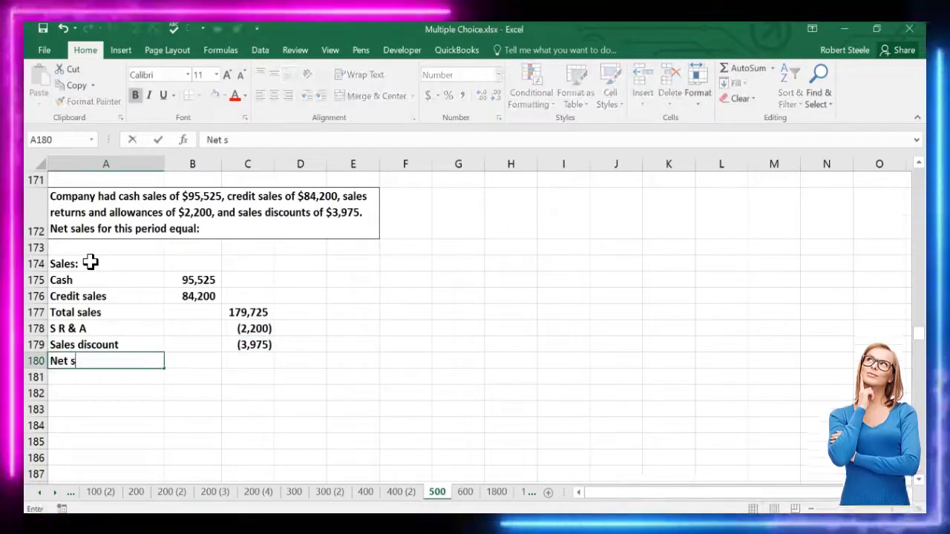
key(Tab)
key(Tab)
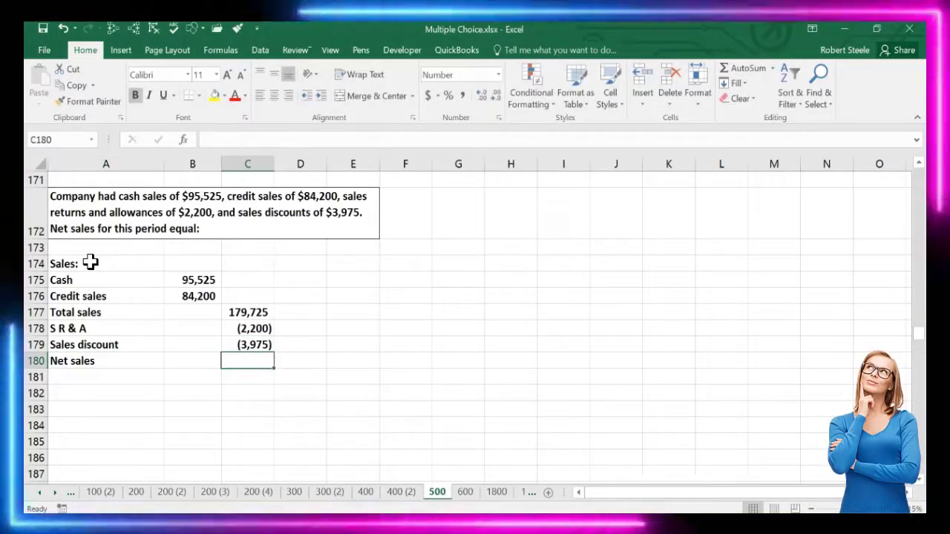
text(=sum()
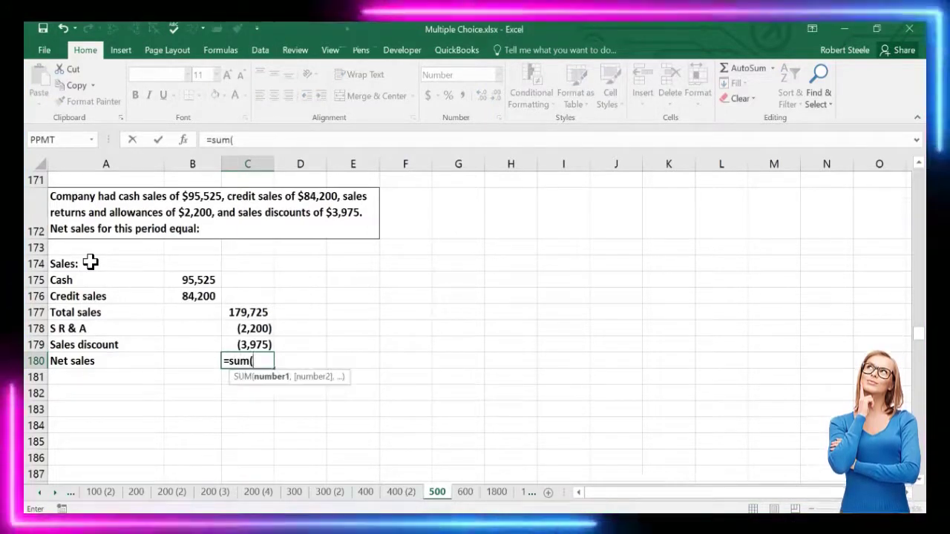
click(242, 311)
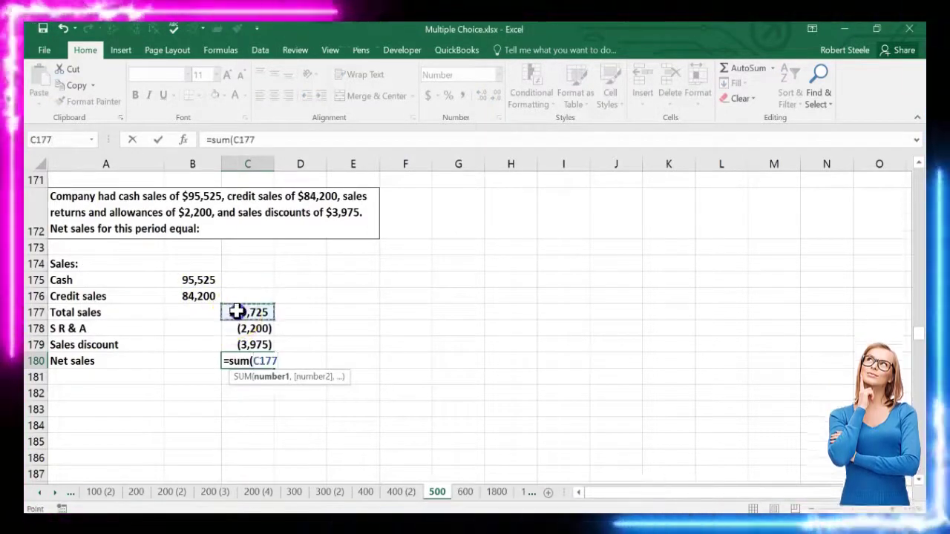
drag(236, 312, 239, 335)
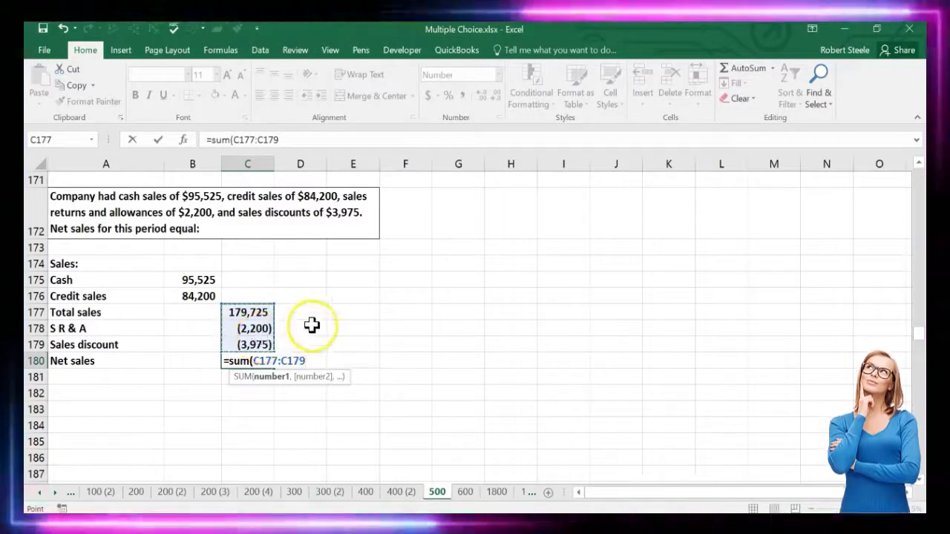
key(Return)
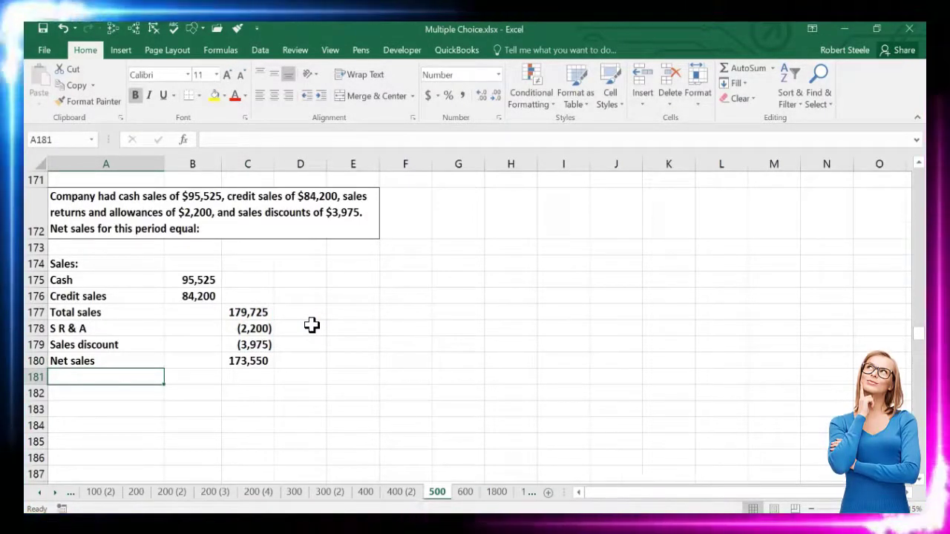
key(Up)
key(Up)
key(Up)
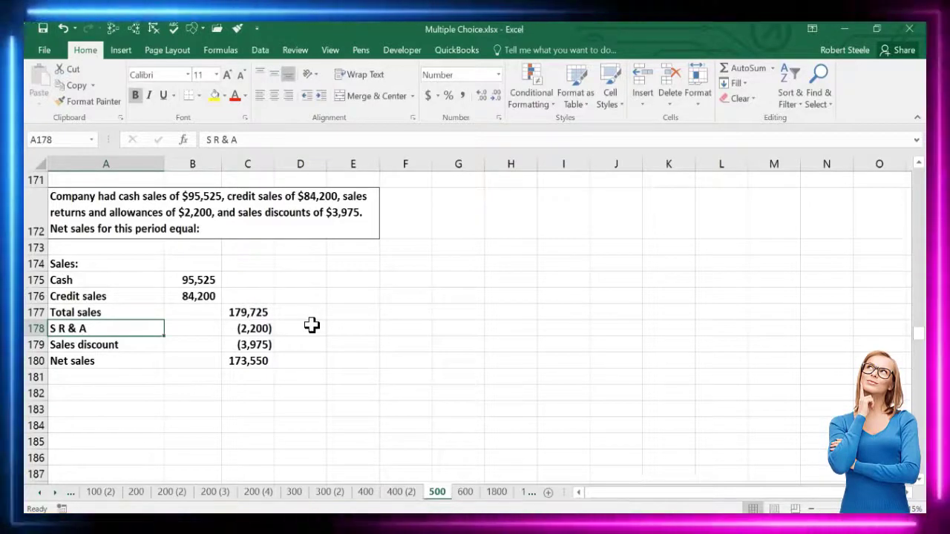
key(Down)
key(Down)
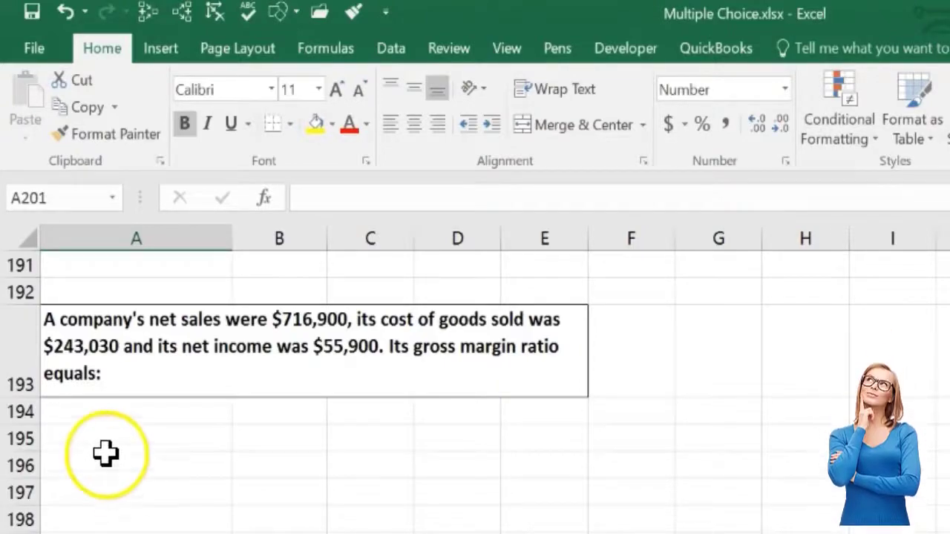
Step: Below the gross margin ratio question in row 193, enter "Sales" in A195 with 716,900 in B195
click(98, 442)
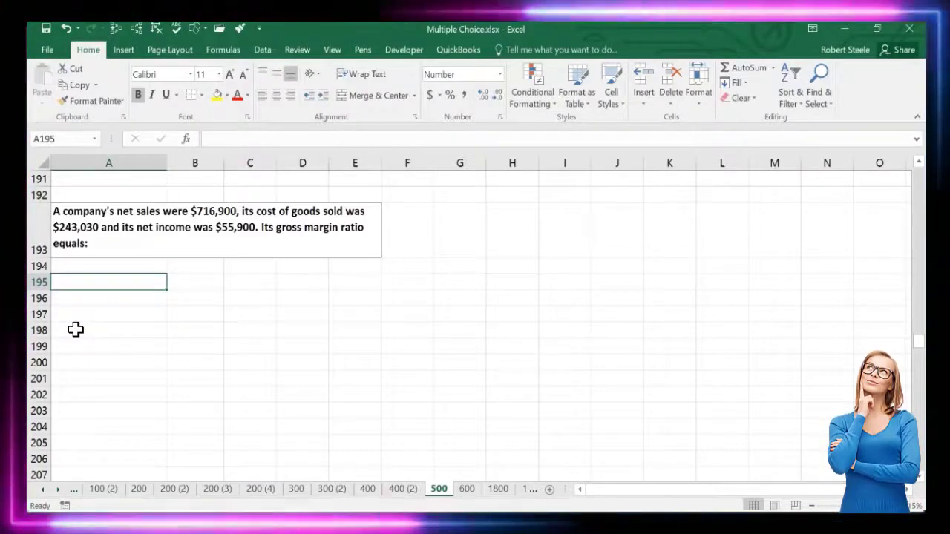
text(Sa)
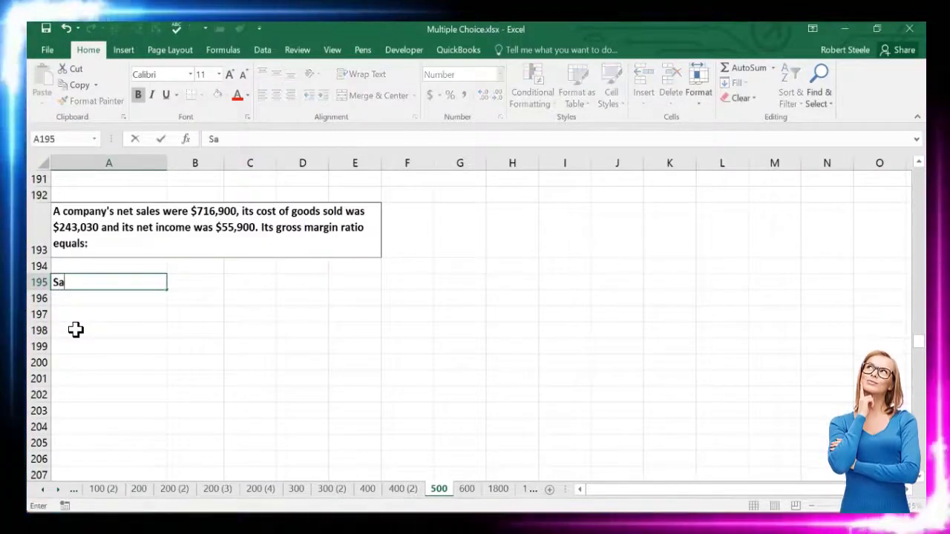
text(les)
key(Tab)
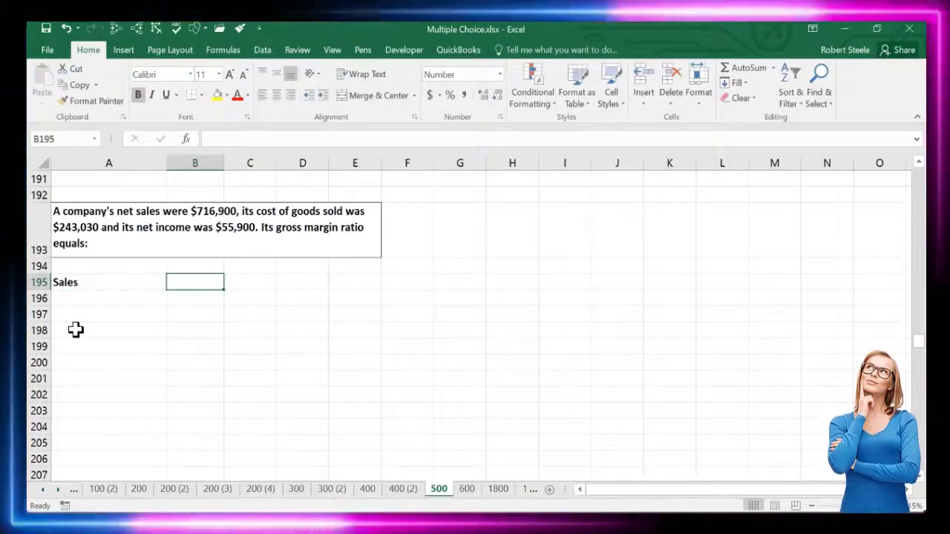
text(716,900)
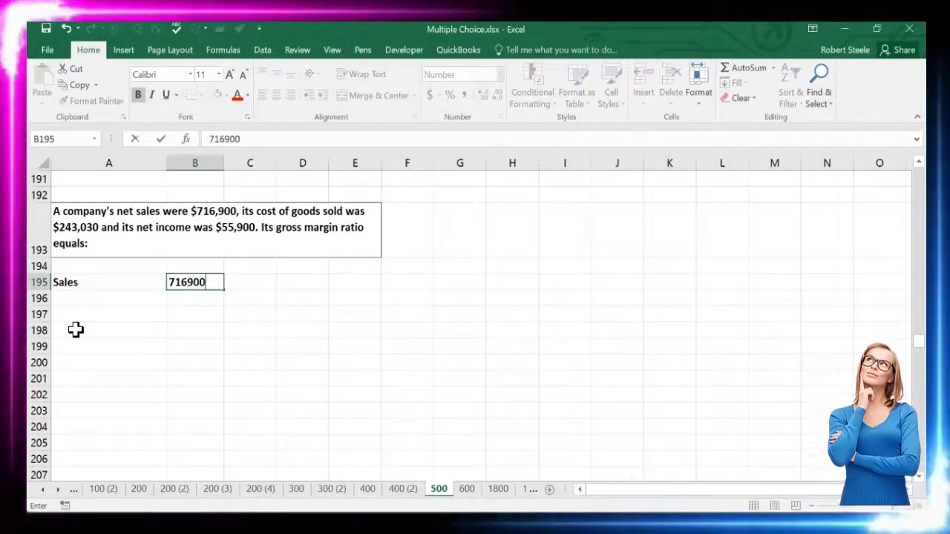
key(Return)
Step: Enter "COGS" in A196 with 243,030 in B196
text(COG)
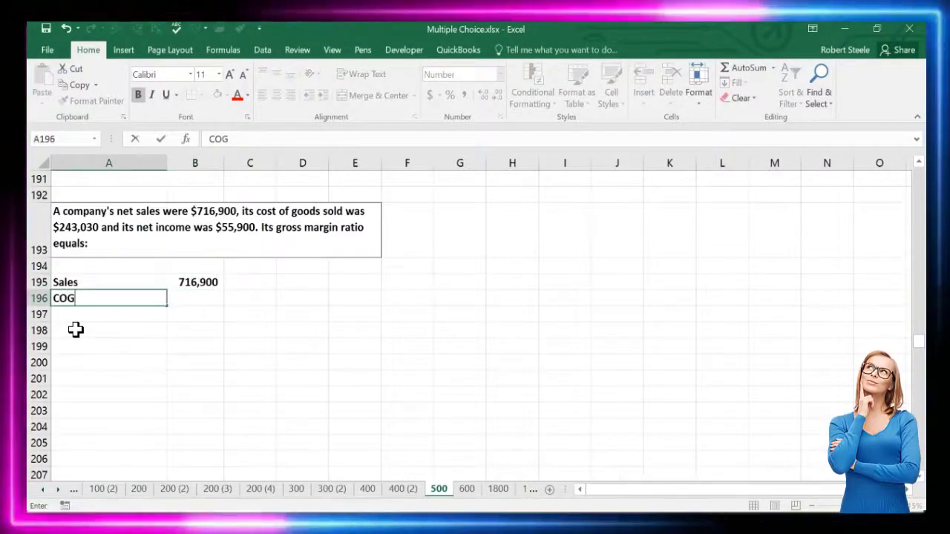
text(S)
key(Tab)
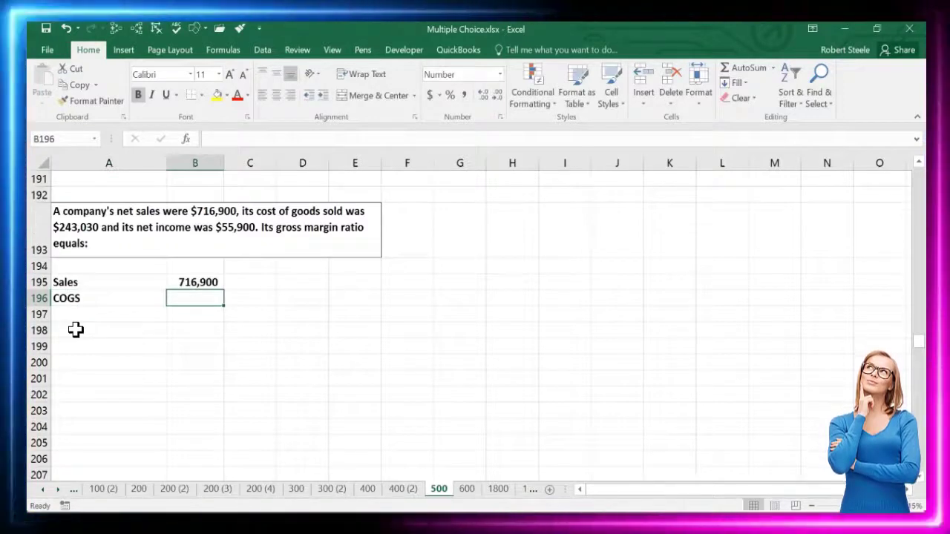
text(243030)
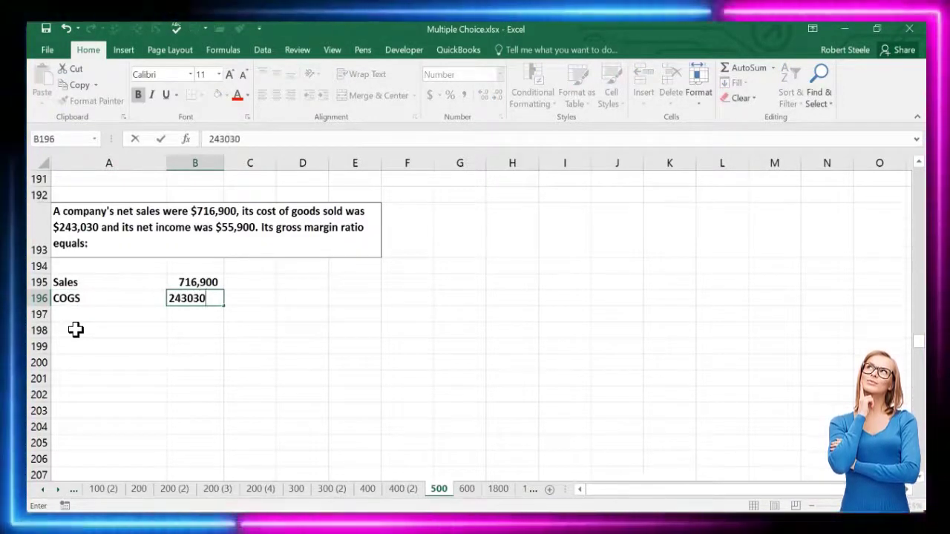
key(Return)
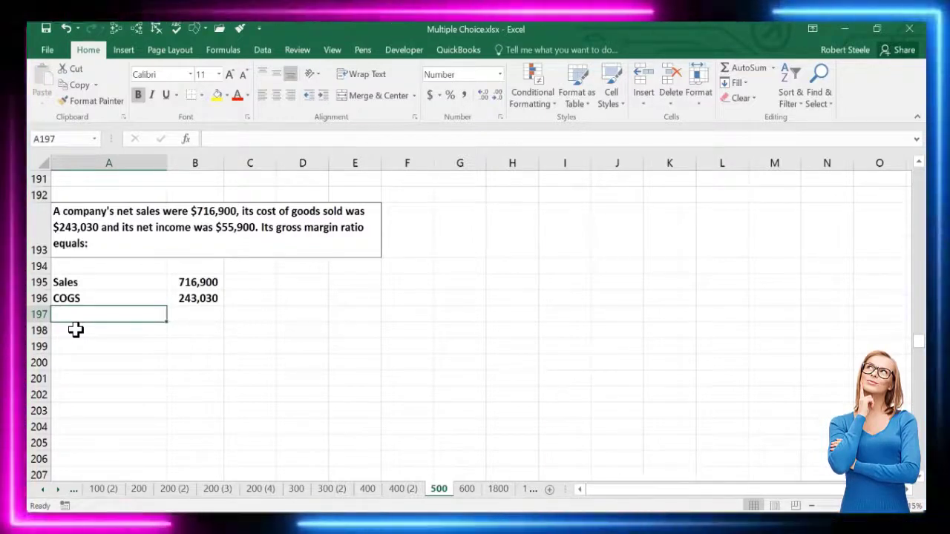
Step: Label A197 "Gross profit" and subtract COGS from sales in B197 with =B195-B196
text(Gross profit)
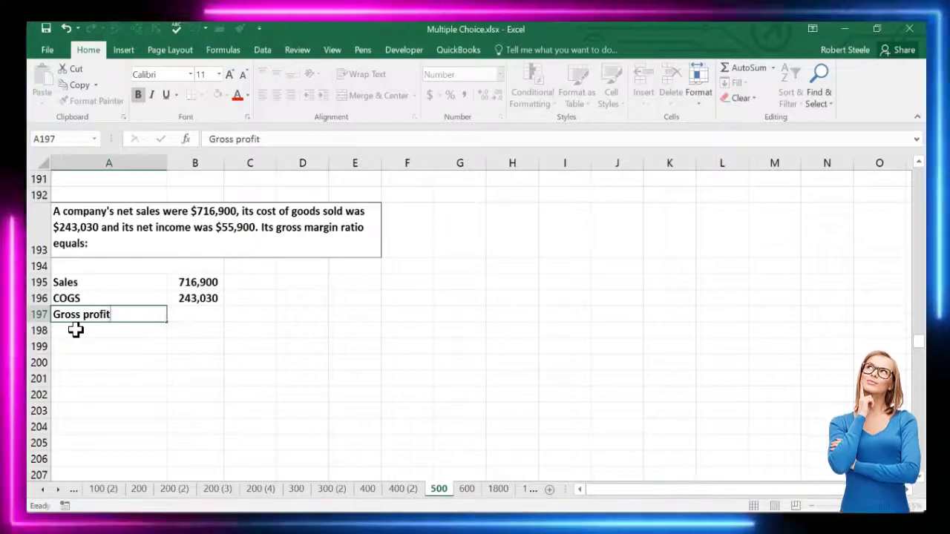
key(Tab)
text(=)
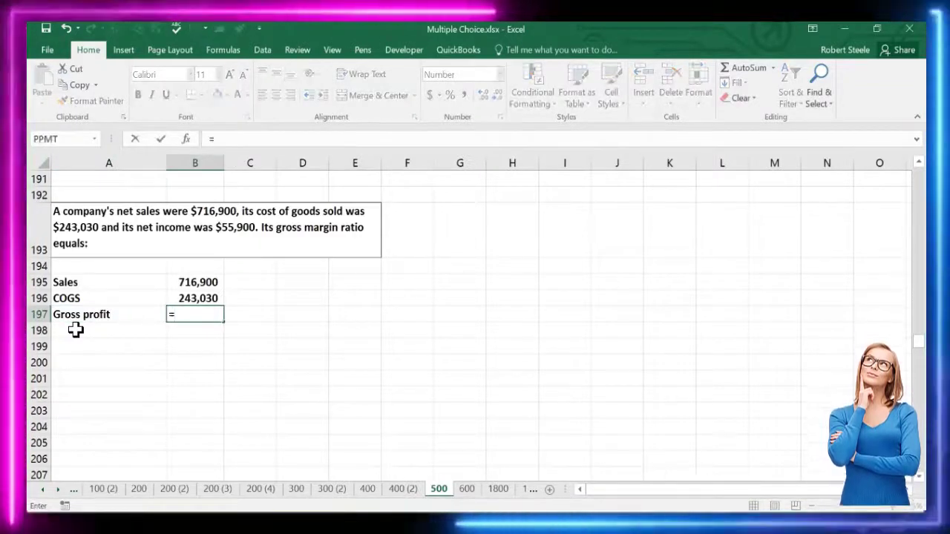
click(174, 282)
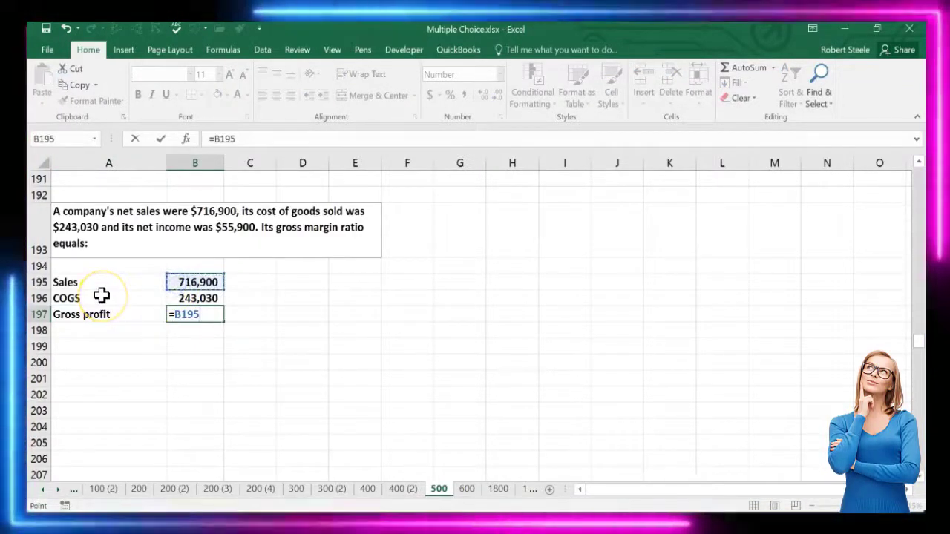
text(-)
click(172, 298)
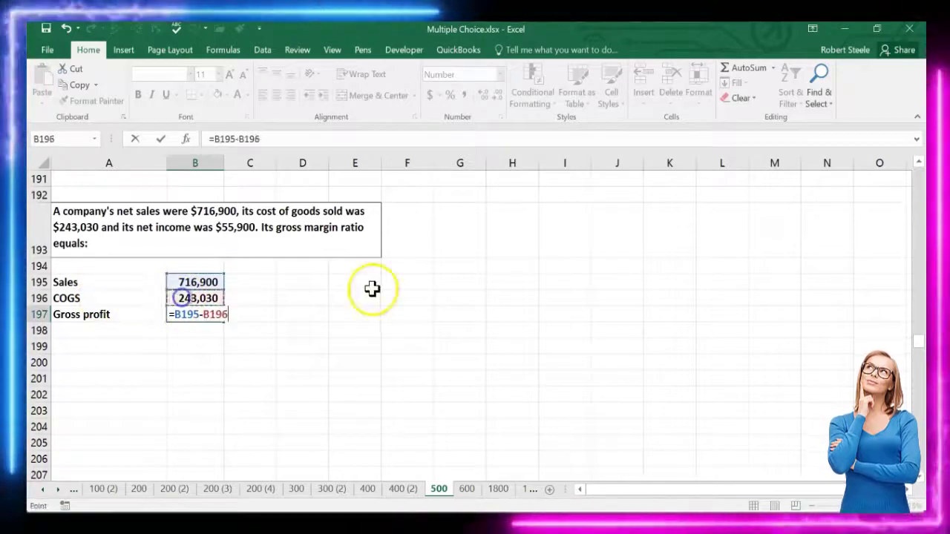
key(Return)
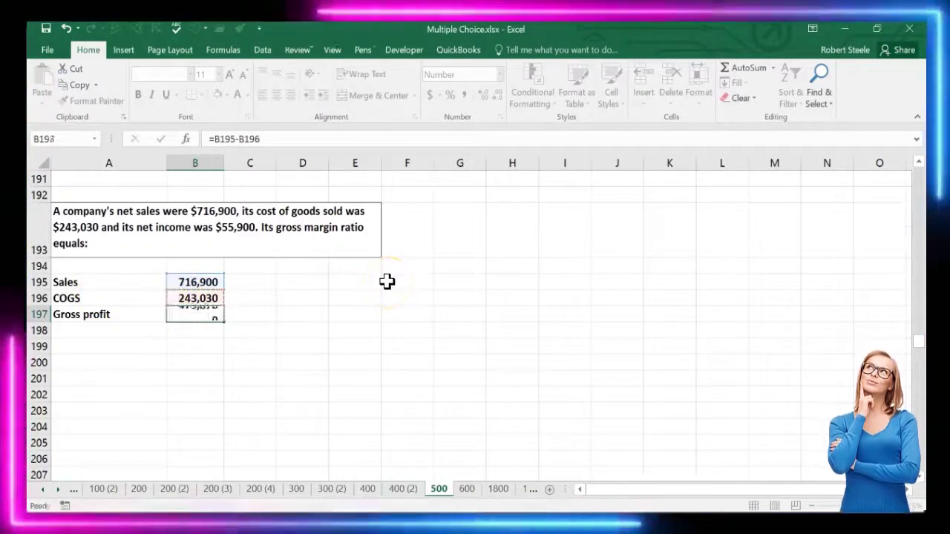
Step: Underline the COGS amount in B196
key(Left)
key(Up)
key(Up)
key(Right)
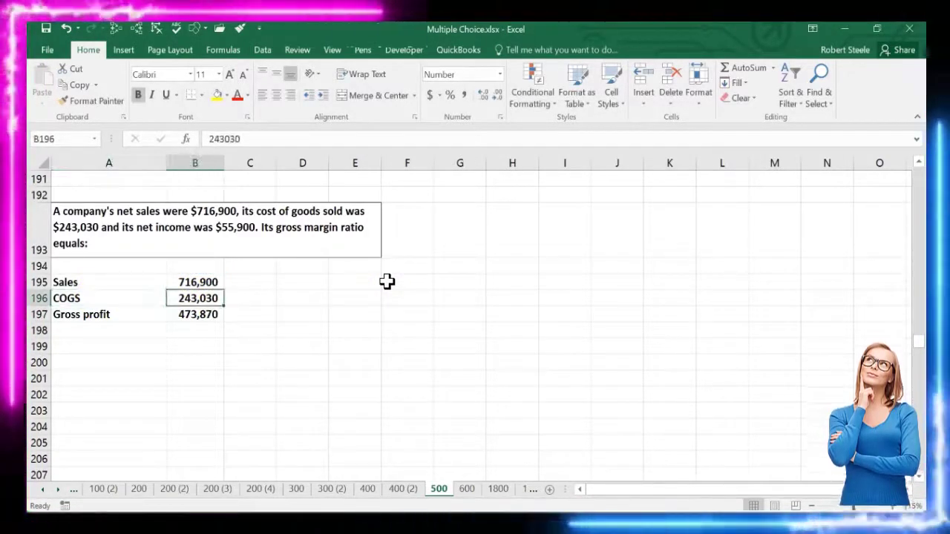
click(166, 95)
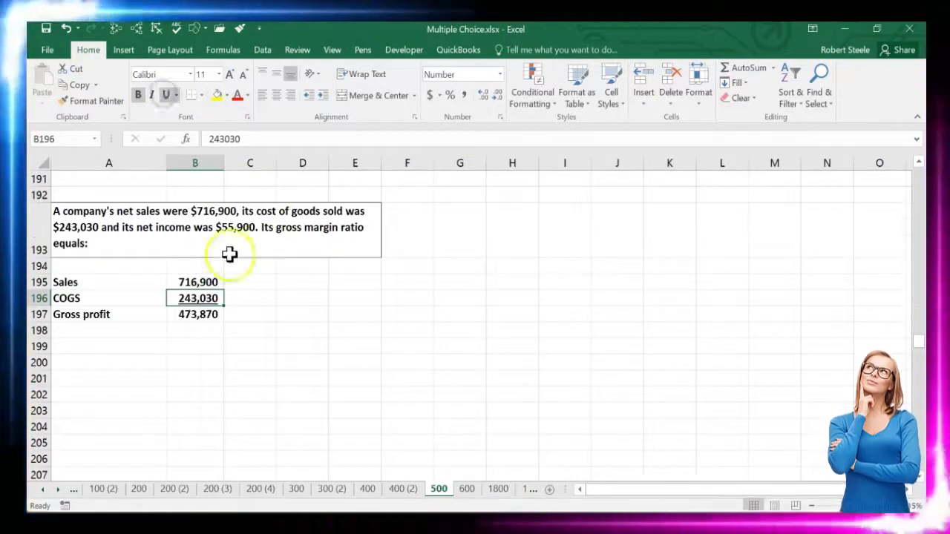
Step: Calculate the gross margin ratio in C197 by dividing gross profit by sales with =B197/B195
click(261, 313)
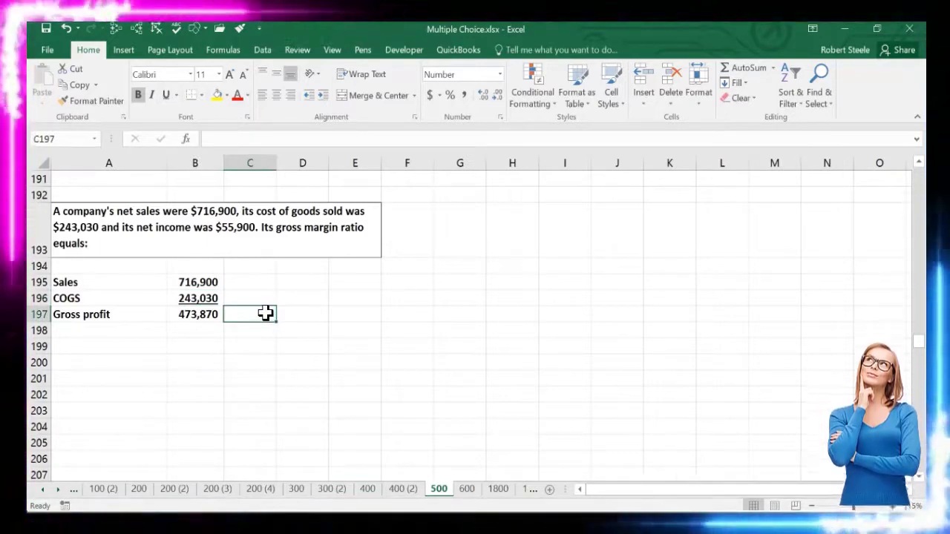
click(213, 317)
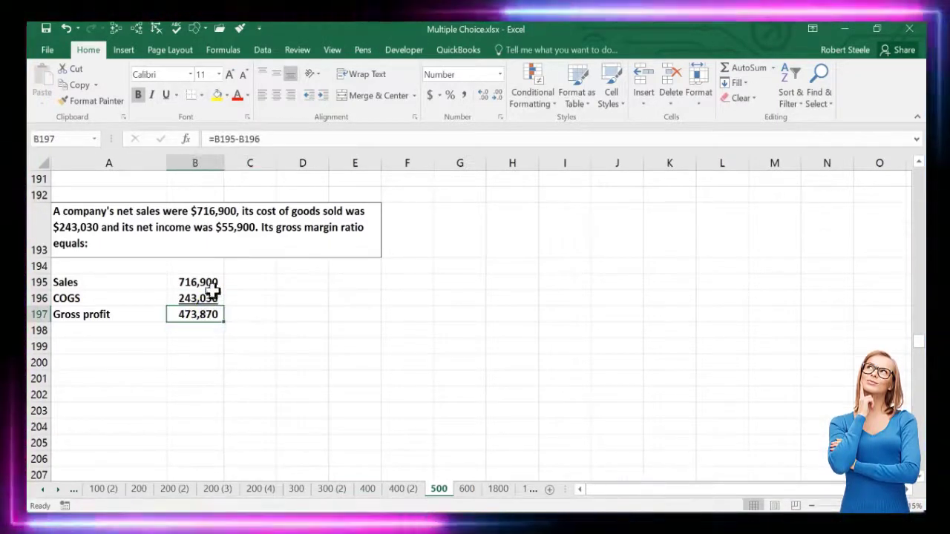
click(208, 280)
click(251, 317)
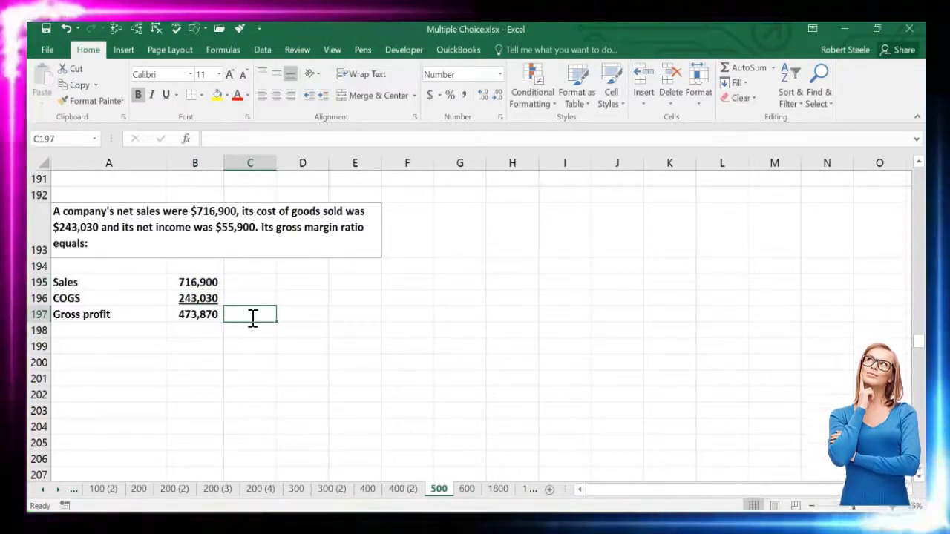
text(=)
click(214, 314)
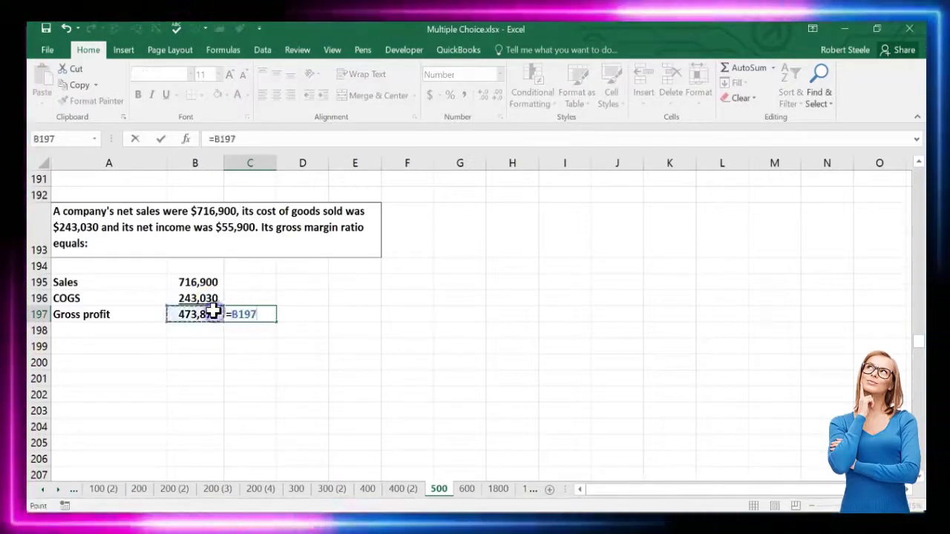
text(/)
click(213, 282)
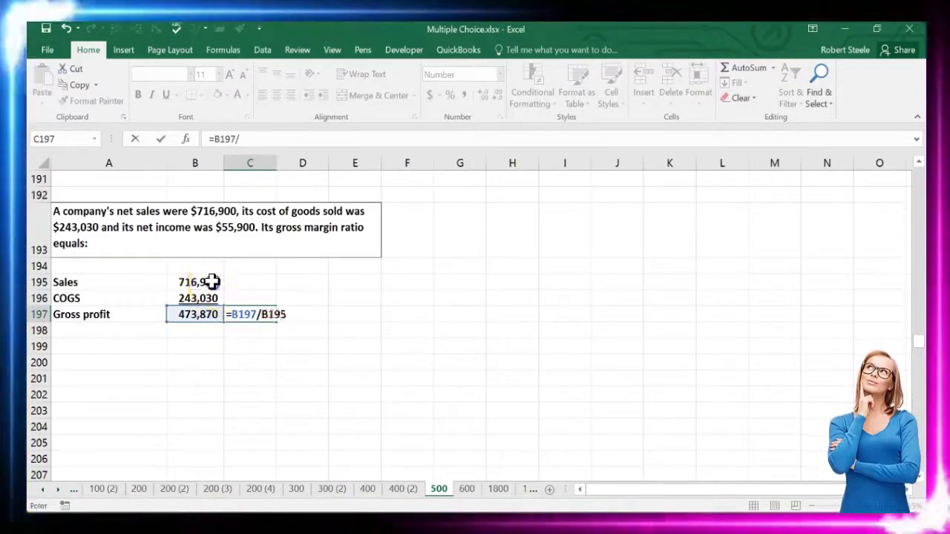
key(Return)
Step: Format the gross margin ratio in C197 as a percentage with one decimal place
key(Up)
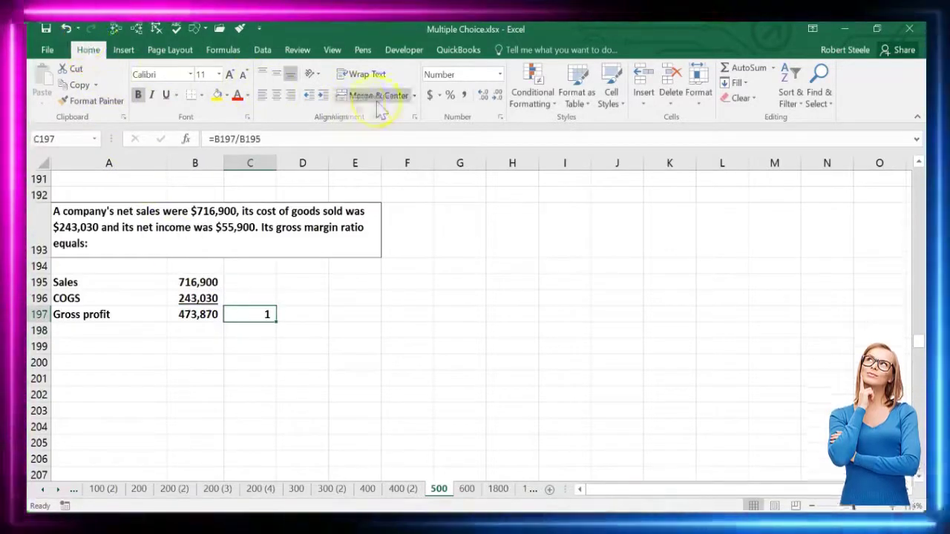
click(486, 97)
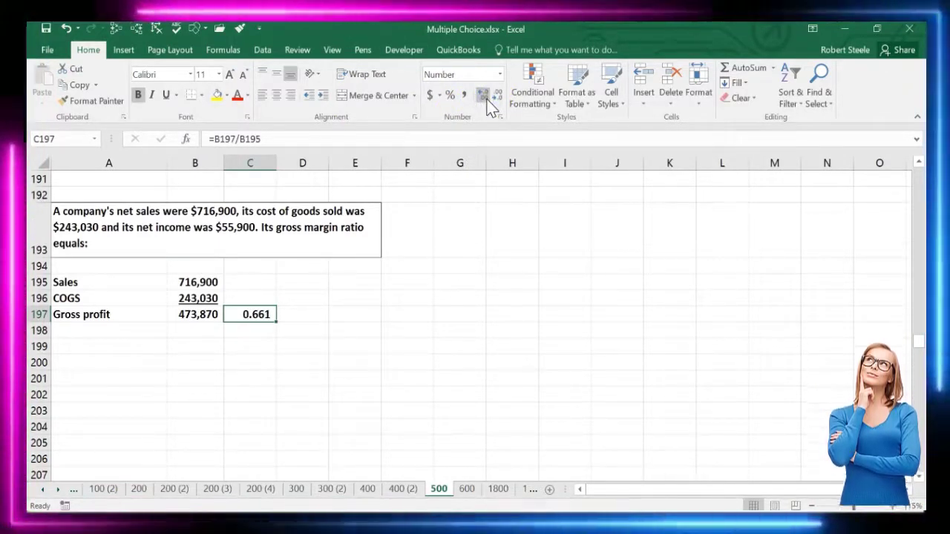
click(481, 101)
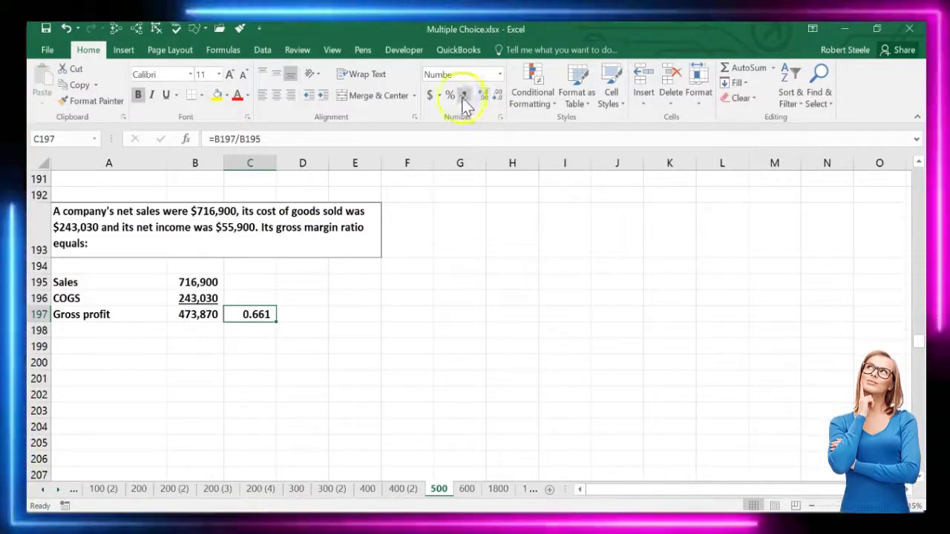
click(451, 97)
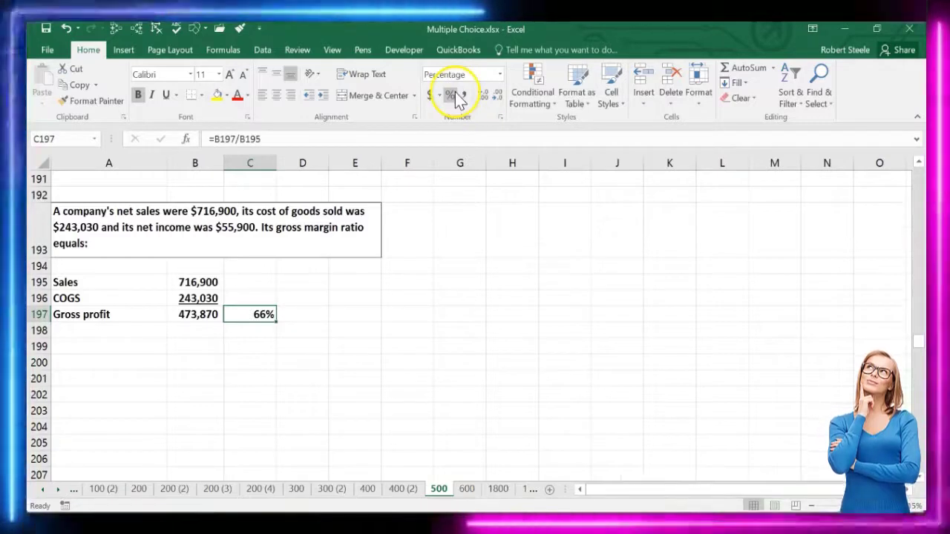
click(496, 98)
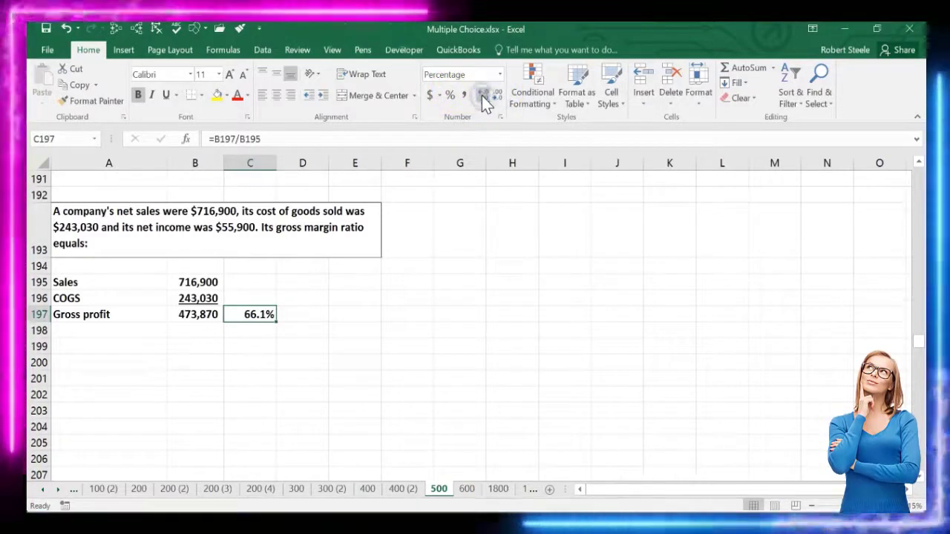
click(480, 99)
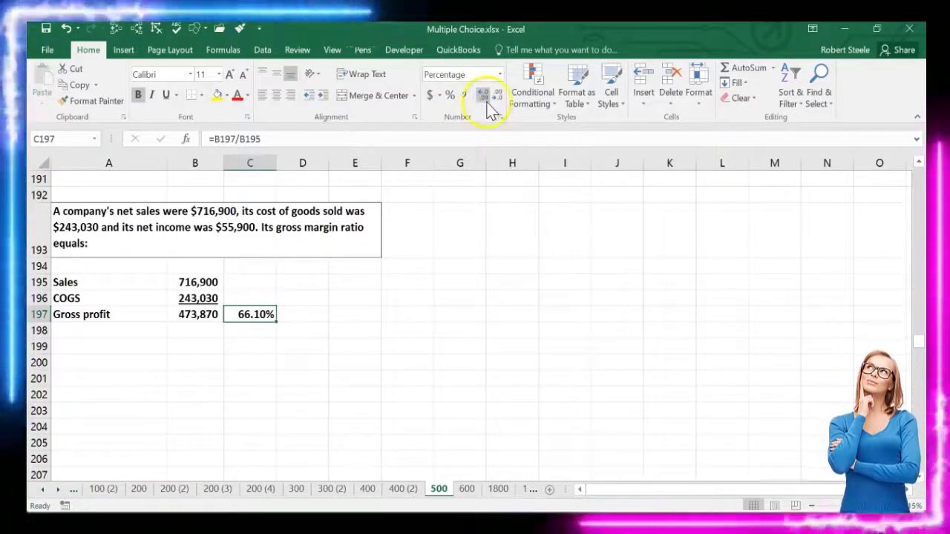
click(497, 100)
click(498, 101)
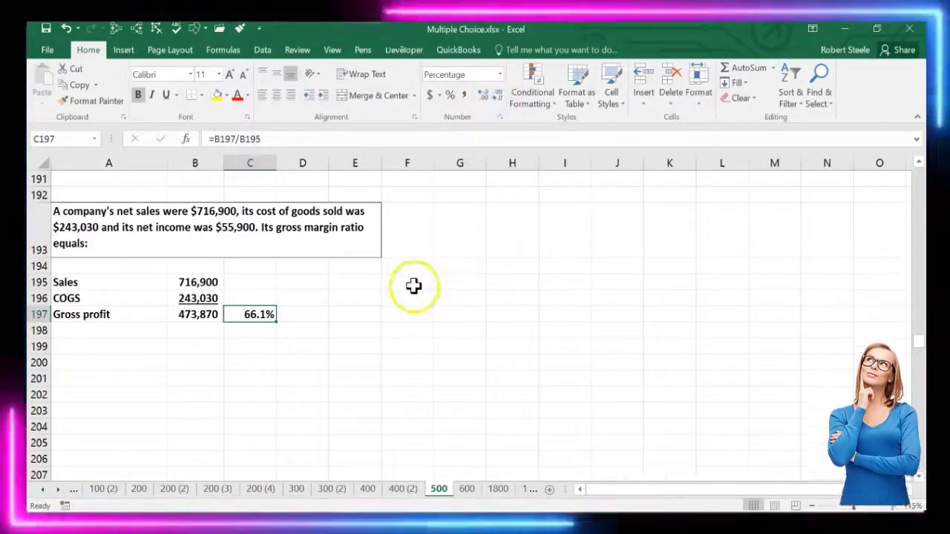